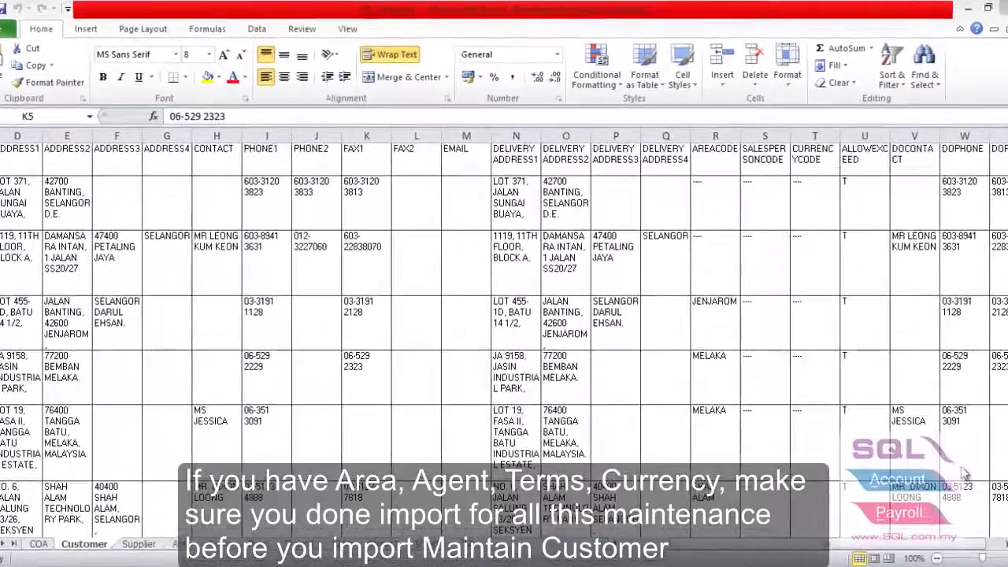
# Select column R, the AREACODE column, on the Customer sheet
pyautogui.click(715, 136)
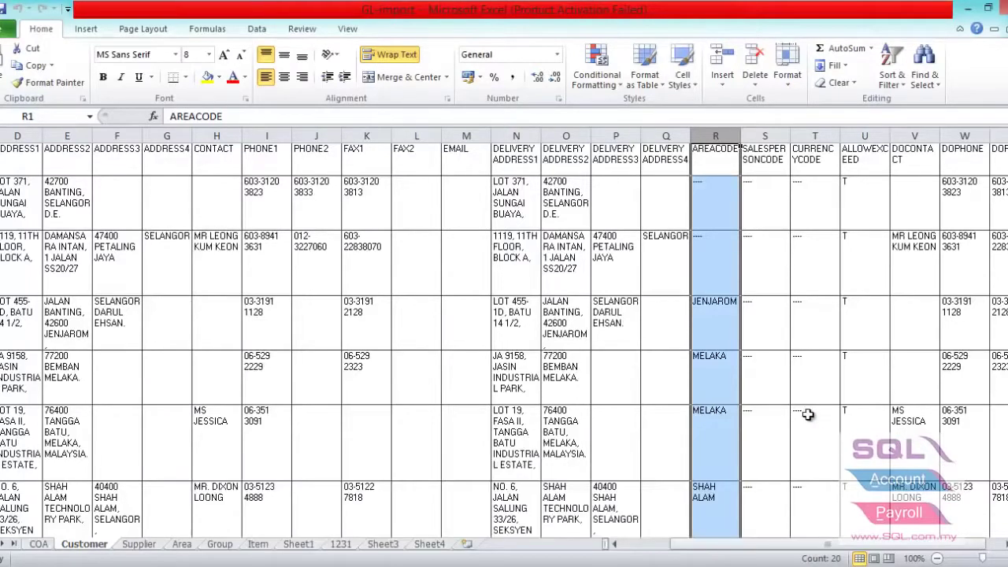
# Copy the AREACODE column and paste it into column A of a new Sheet2
pyautogui.hotkey('ctrl', 'c')
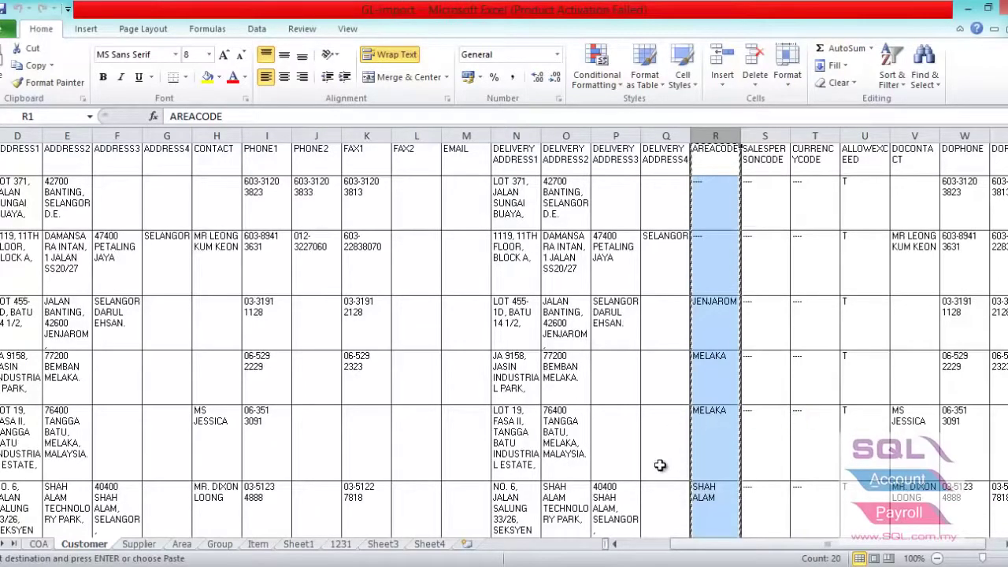
pyautogui.click(468, 545)
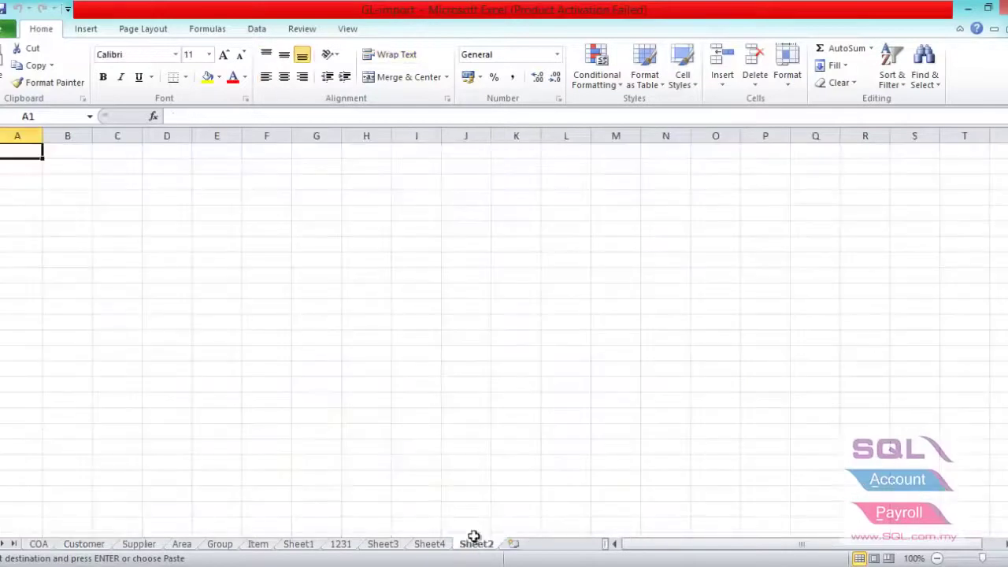
pyautogui.click(30, 135)
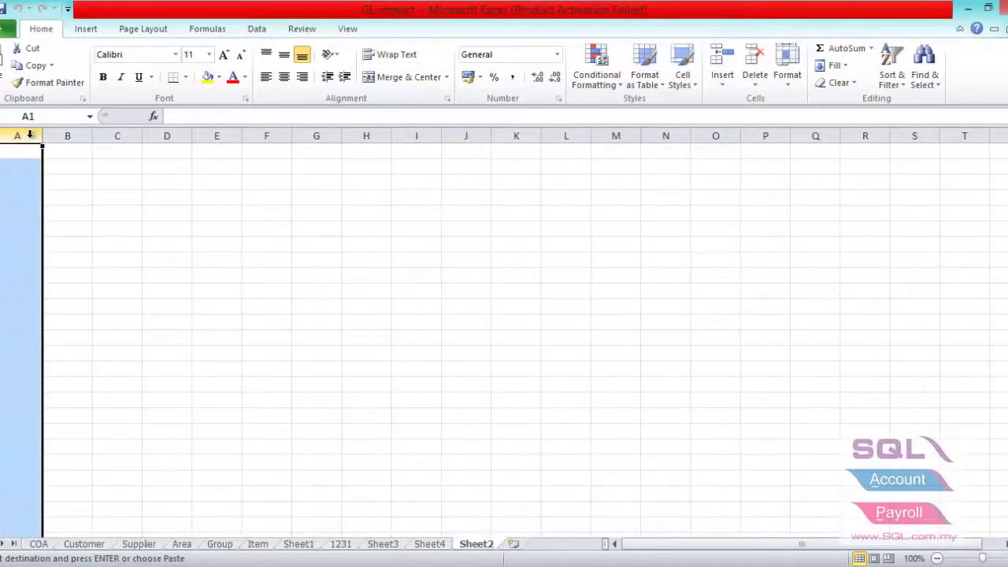
pyautogui.hotkey('ctrl', 'v')
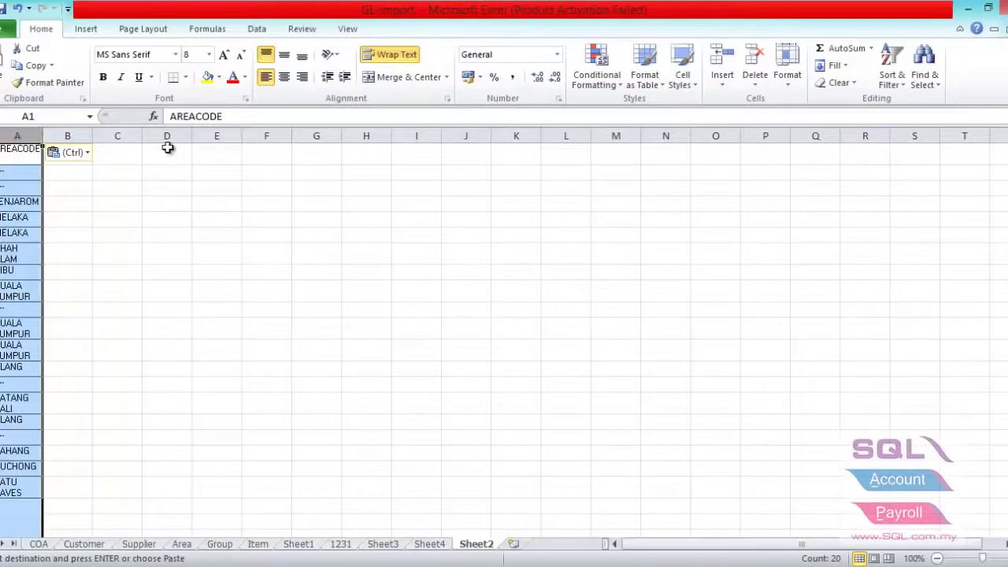
# Filter the pasted area codes with Advanced filter to unique records only
pyautogui.click(254, 31)
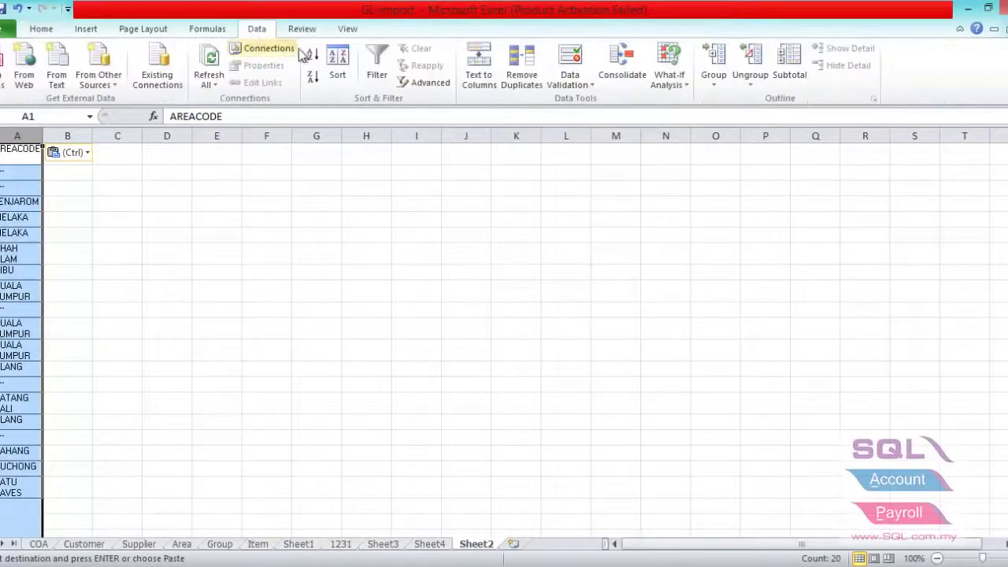
pyautogui.click(426, 81)
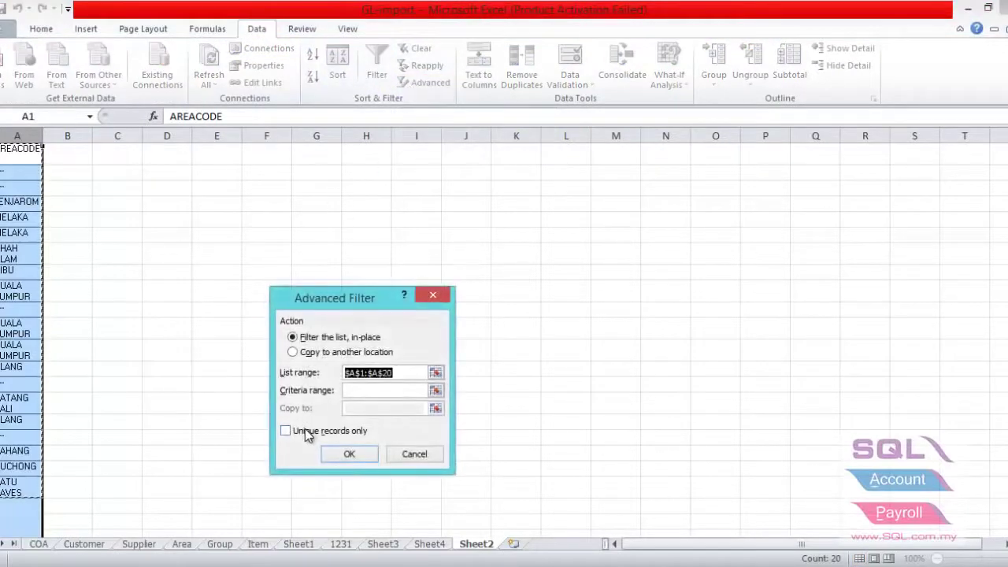
pyautogui.click(307, 433)
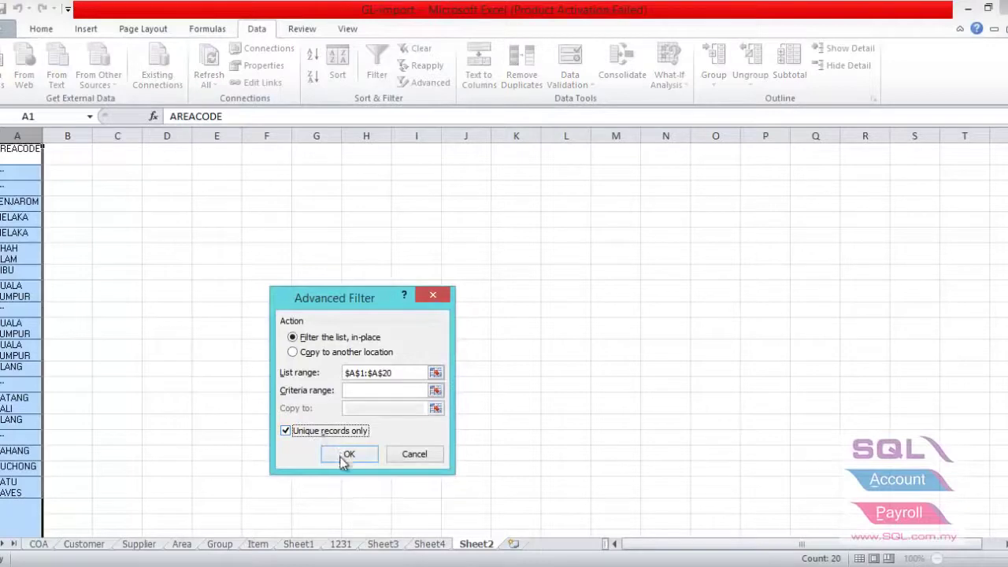
pyautogui.click(344, 457)
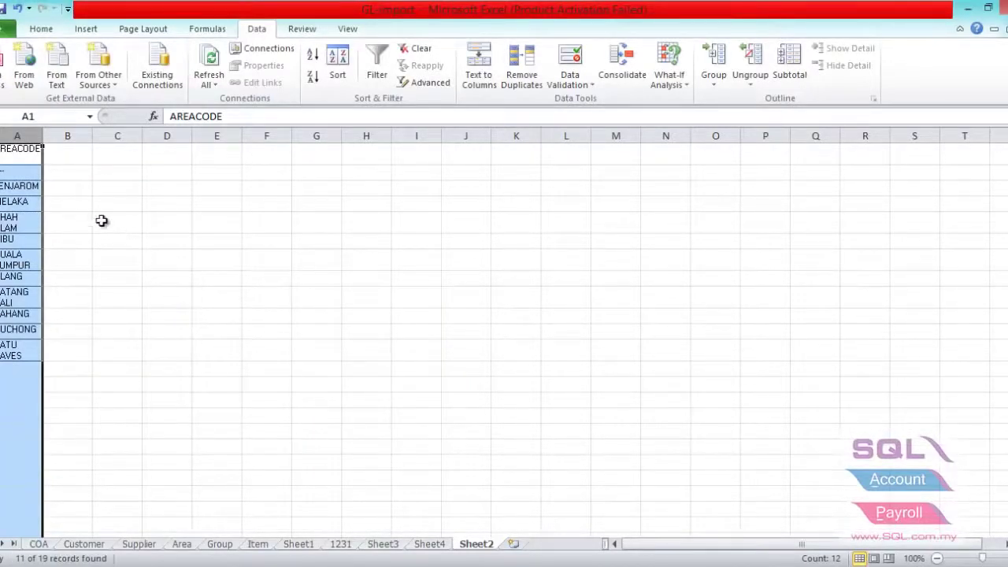
# Copy the unique area codes from A1 down and paste them into a new sheet
pyautogui.click(8, 156)
pyautogui.moveTo(7, 155); pyautogui.dragTo(17, 356)
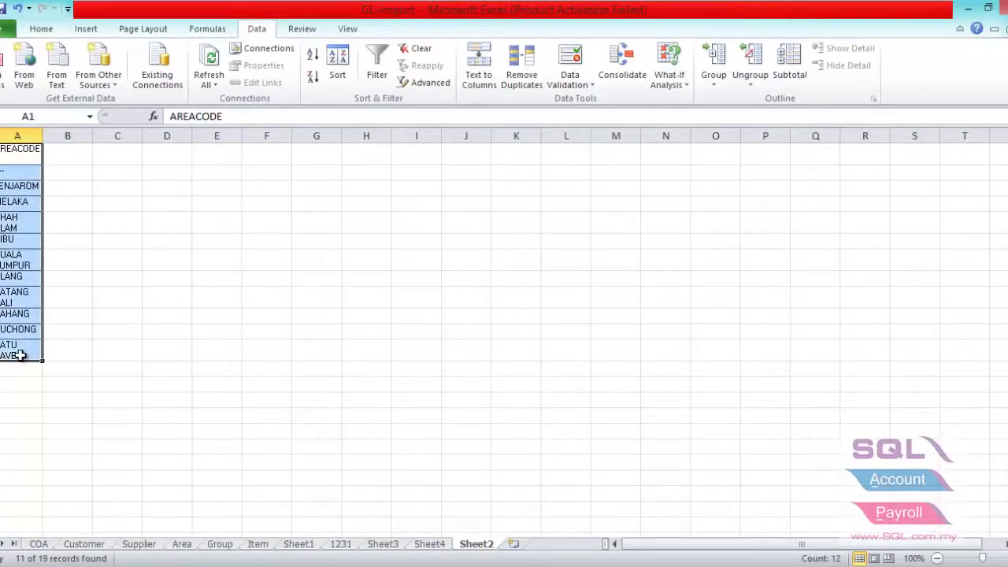
pyautogui.hotkey('ctrl', 'c')
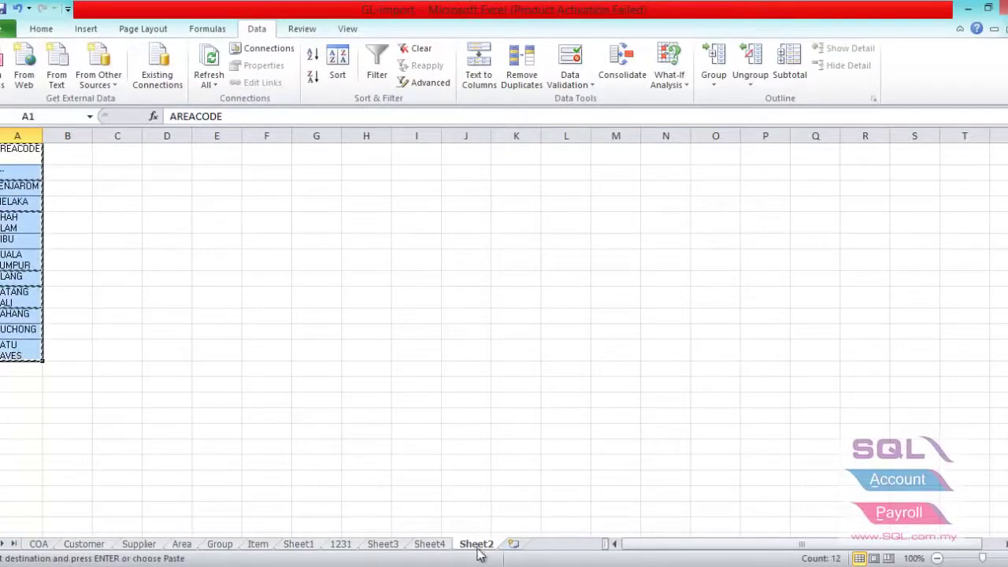
pyautogui.click(513, 544)
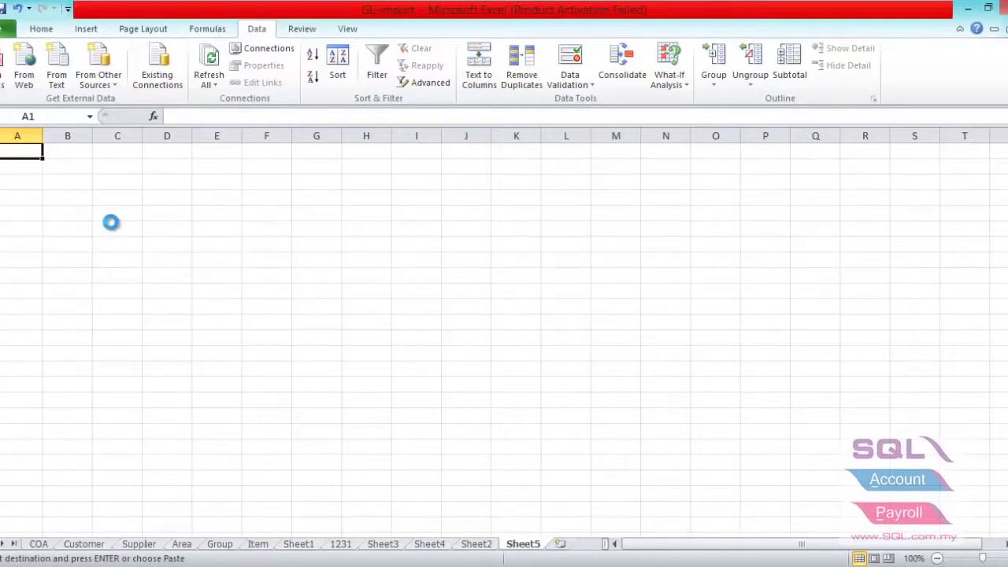
pyautogui.hotkey('ctrl', 'v')
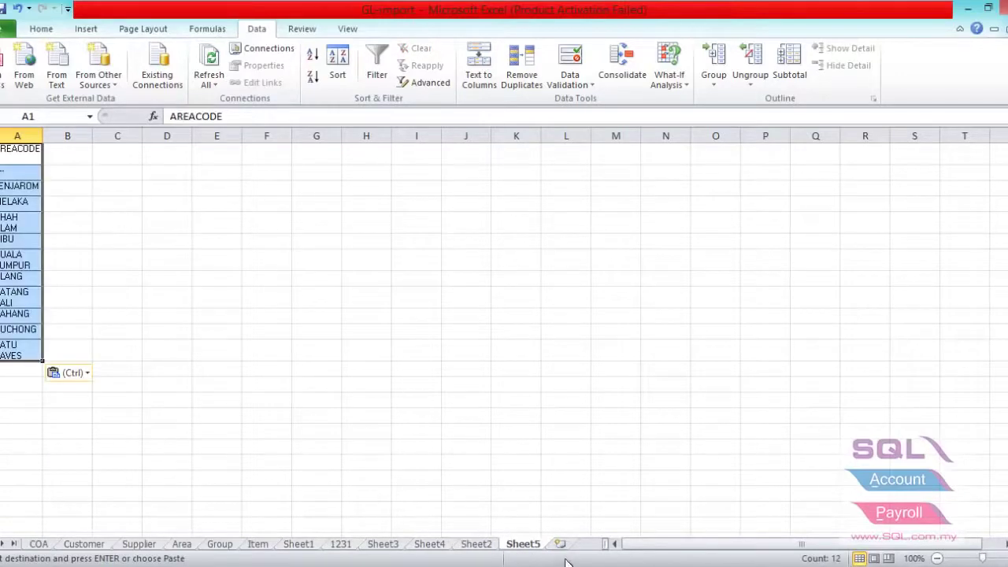
# Rename the new sheet to AREAV
pyautogui.rightClick(533, 545)
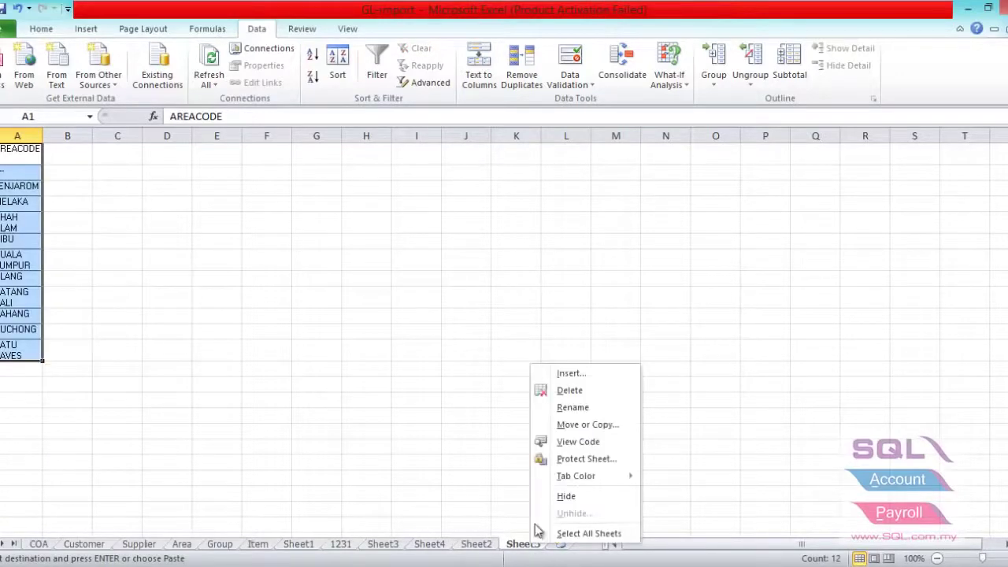
pyautogui.click(547, 407)
pyautogui.write('AREAC')
pyautogui.press('Return')
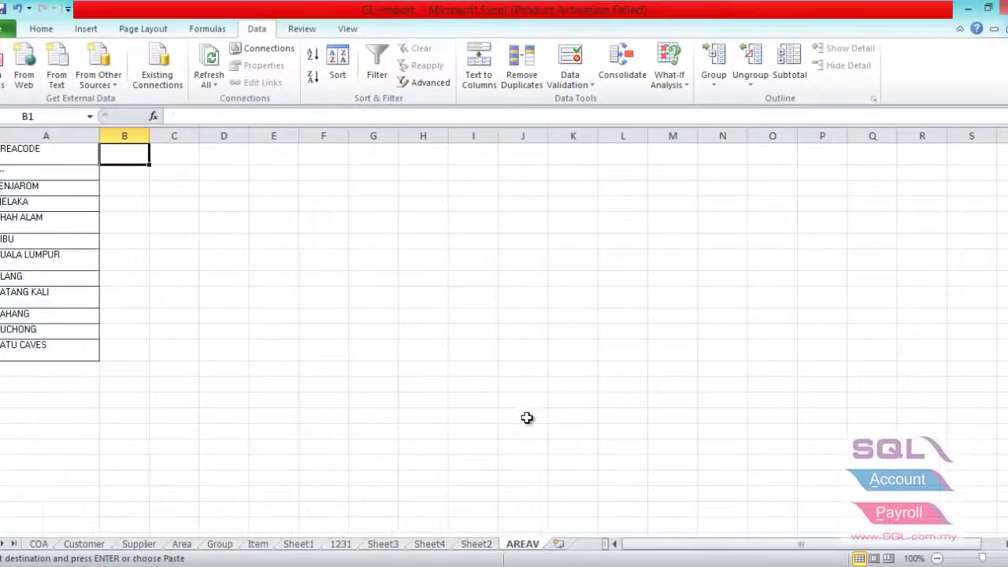
# Enter =TRIM(A2) in cell B2
pyautogui.click(143, 178)
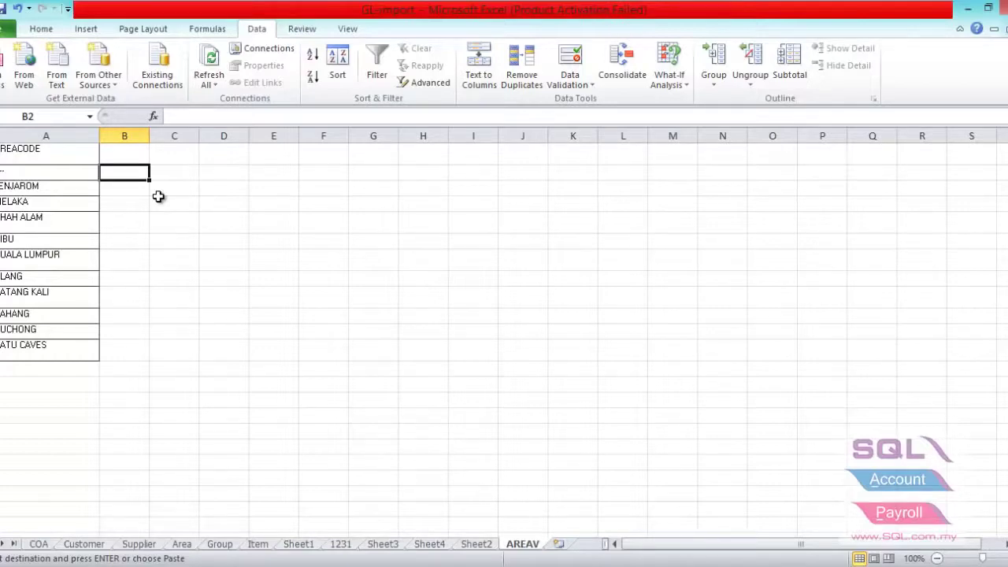
pyautogui.press('F2')
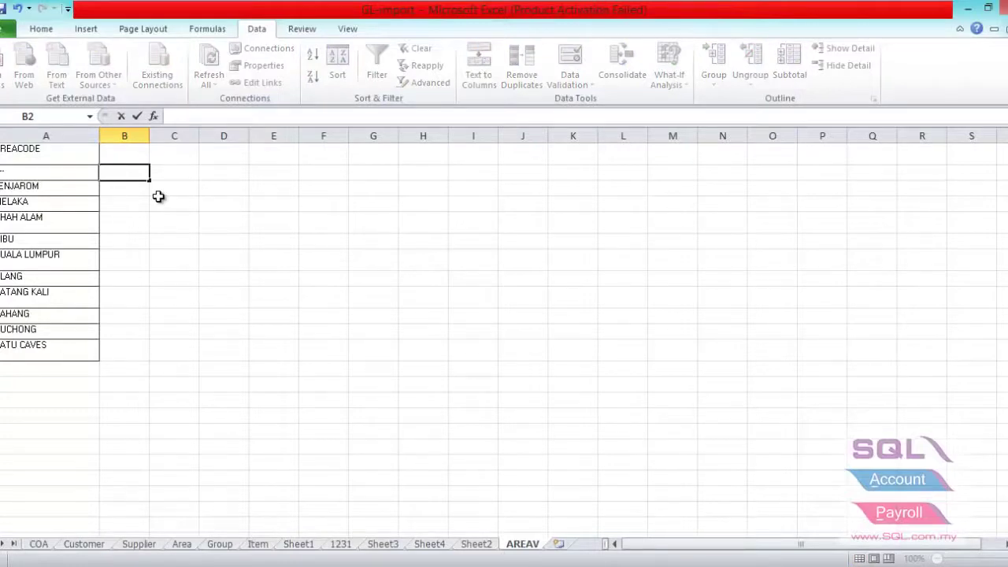
pyautogui.write('=')
pyautogui.write('TRIM')
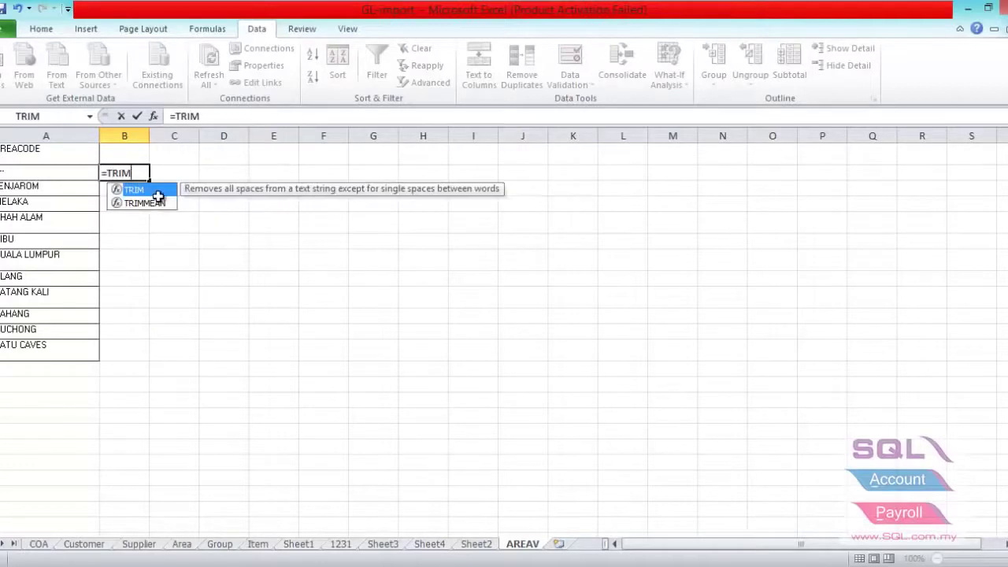
pyautogui.doubleClick(158, 193)
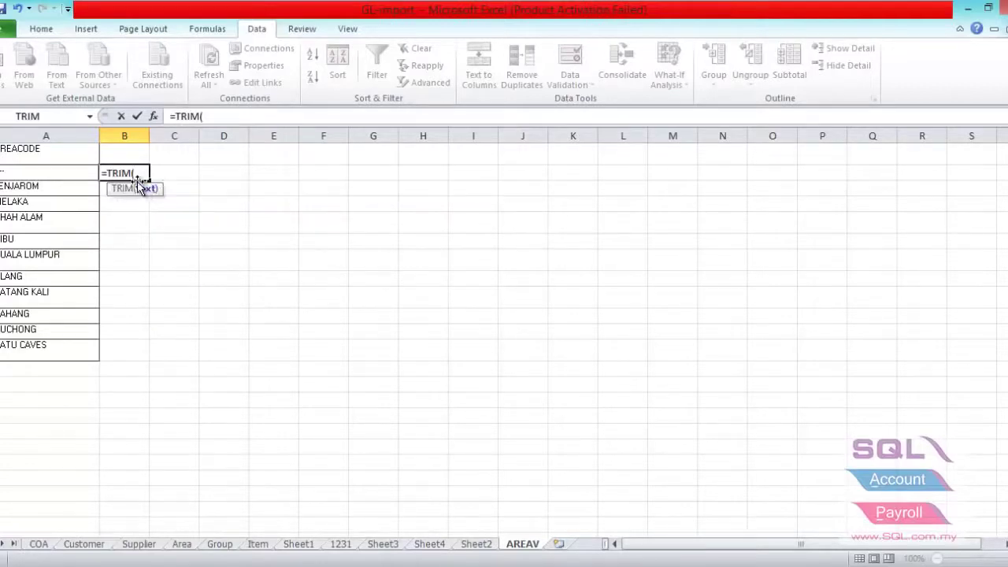
pyautogui.click(49, 171)
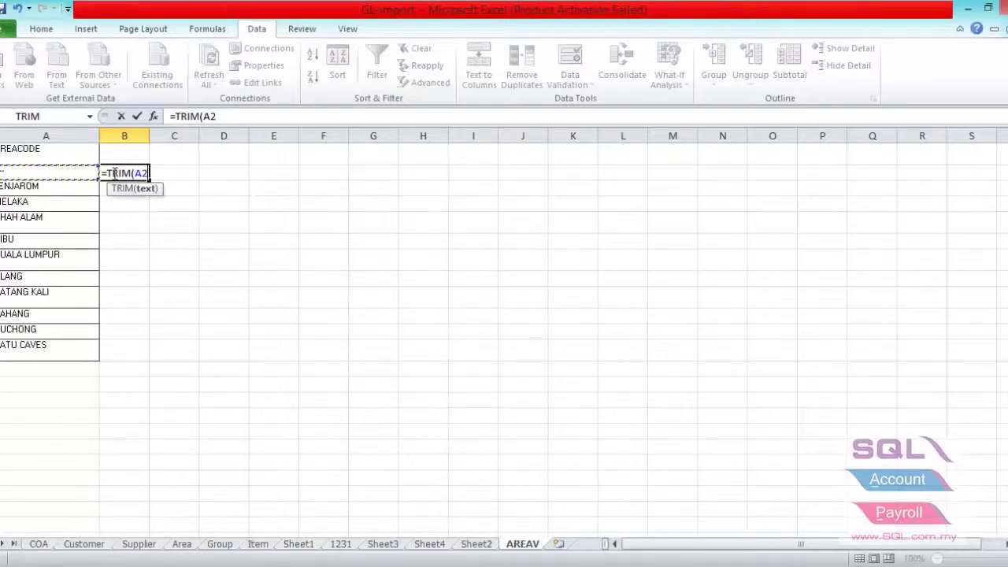
pyautogui.write(')')
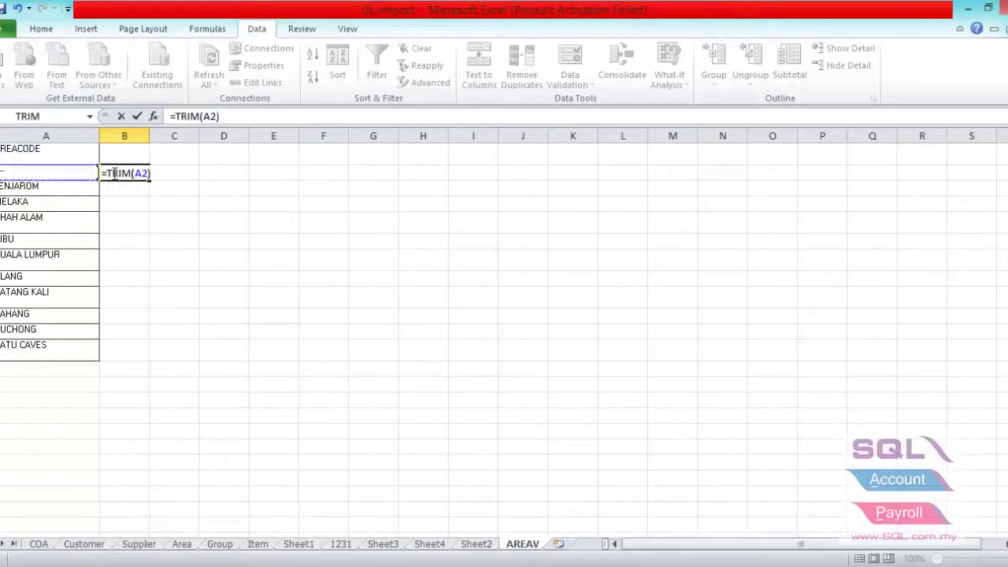
pyautogui.press('Return')
# Fill the TRIM formula down to the last area code and autofit column B
pyautogui.click(134, 173)
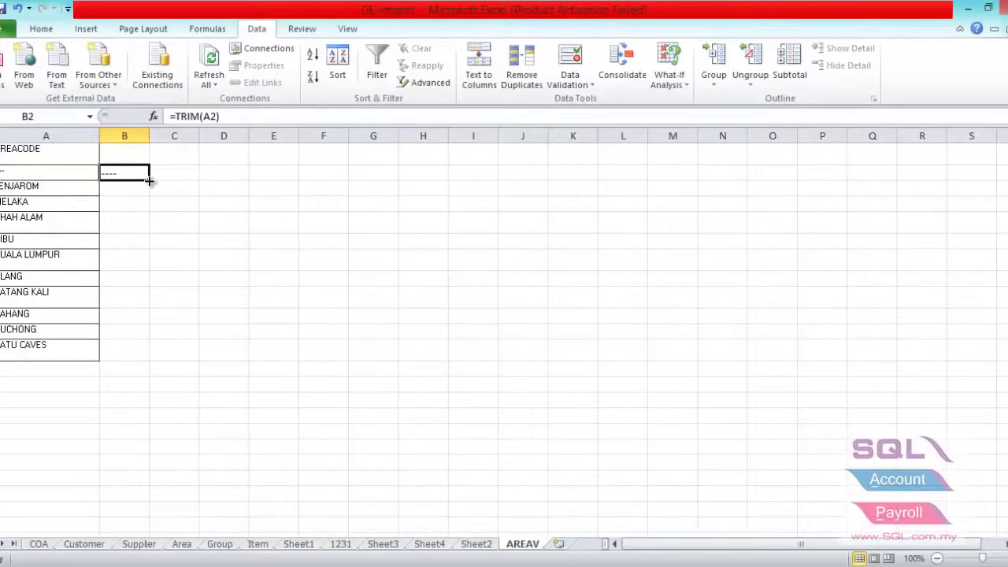
pyautogui.moveTo(149, 181); pyautogui.dragTo(156, 358)
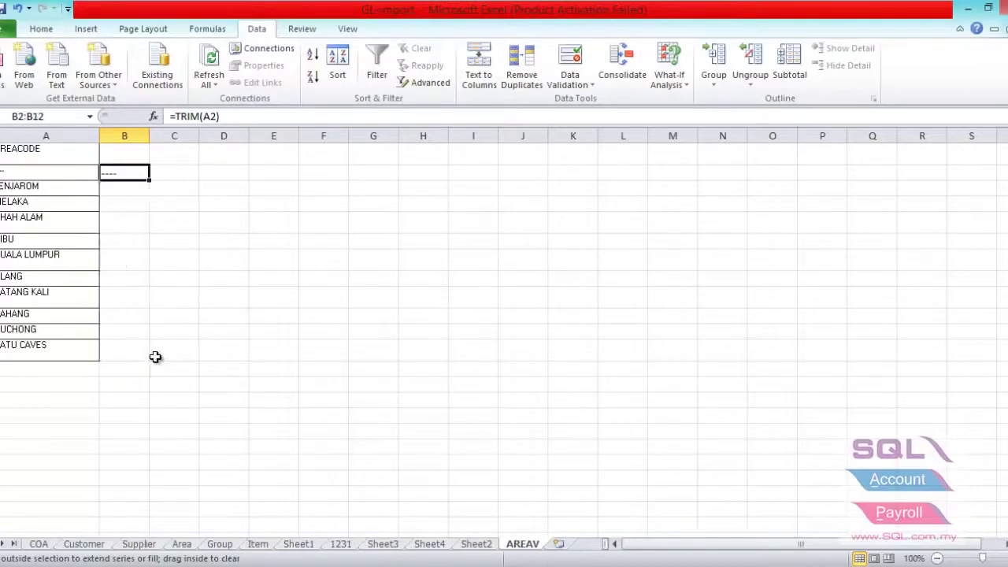
pyautogui.moveTo(156, 359); pyautogui.dragTo(153, 356)
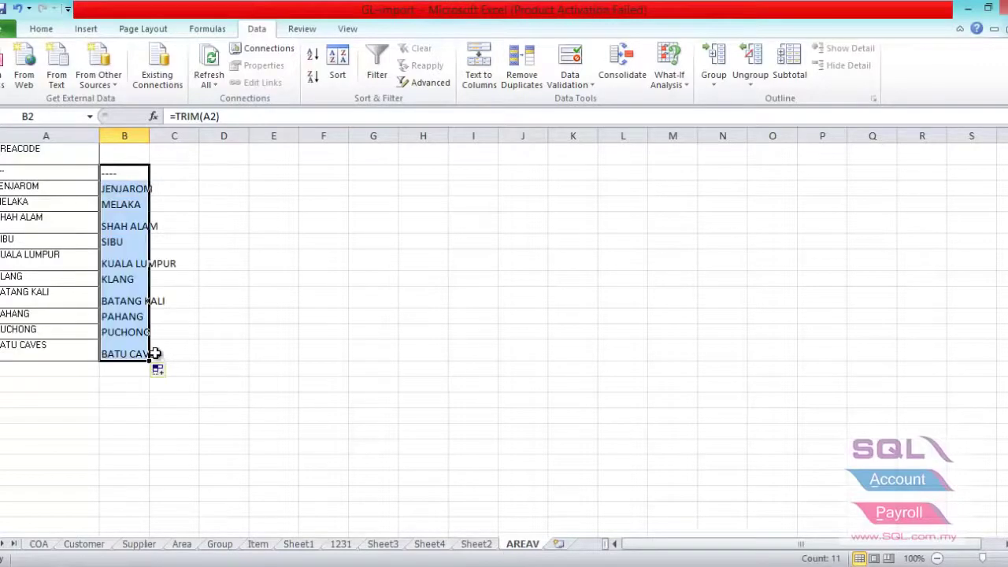
pyautogui.doubleClick(149, 134)
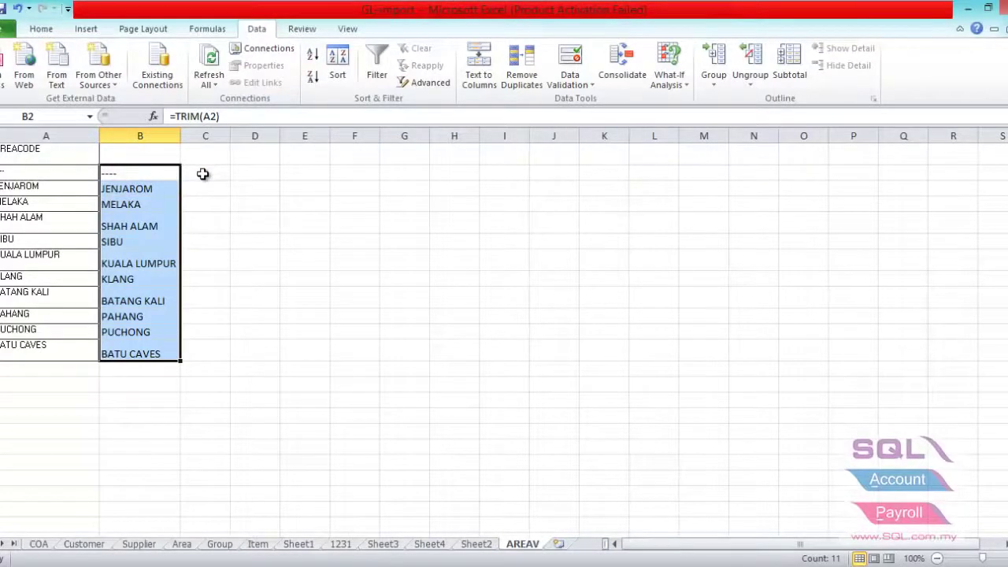
# Enter =LEFT(B2,10) in cell C2
pyautogui.click(203, 174)
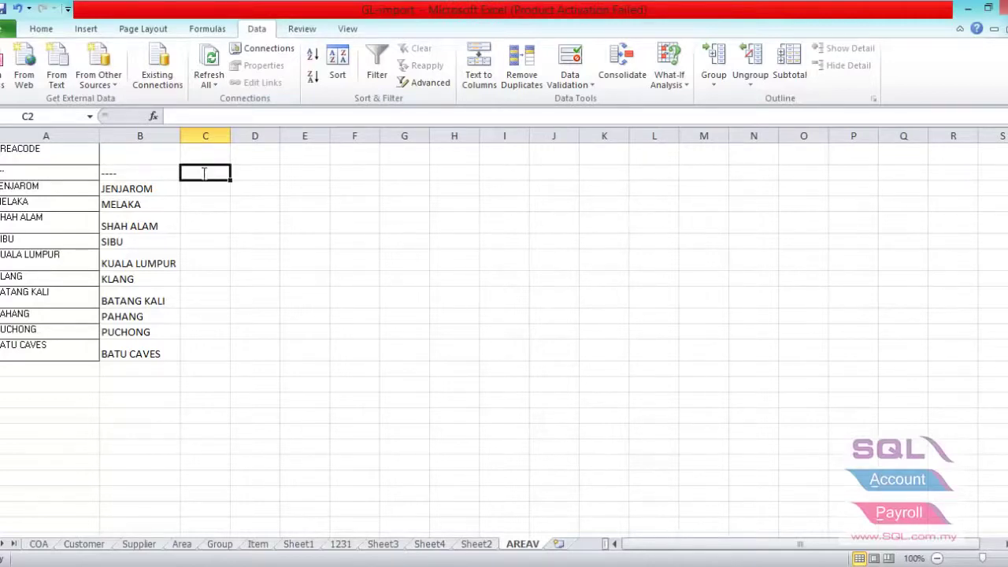
pyautogui.write('=')
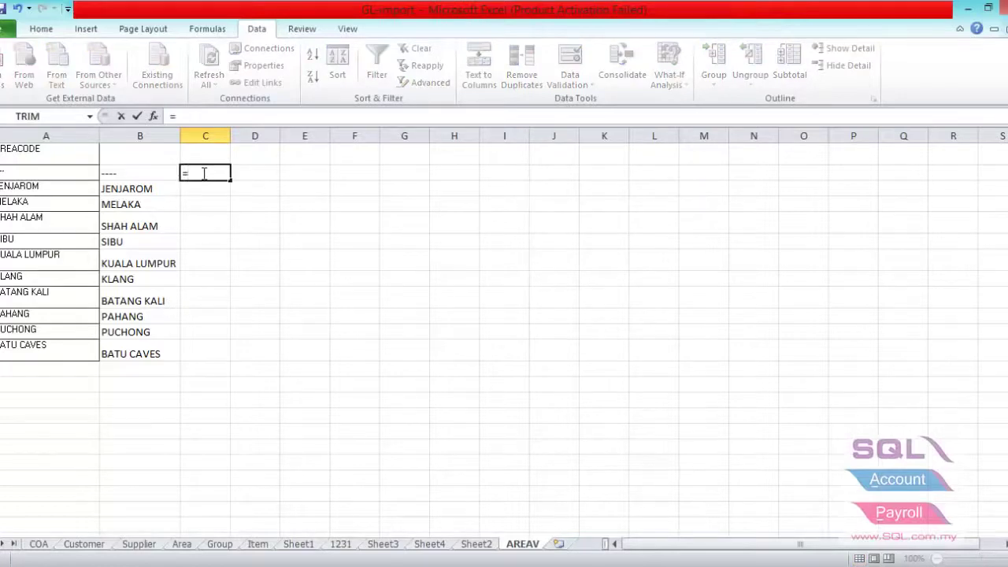
pyautogui.write('LEFT')
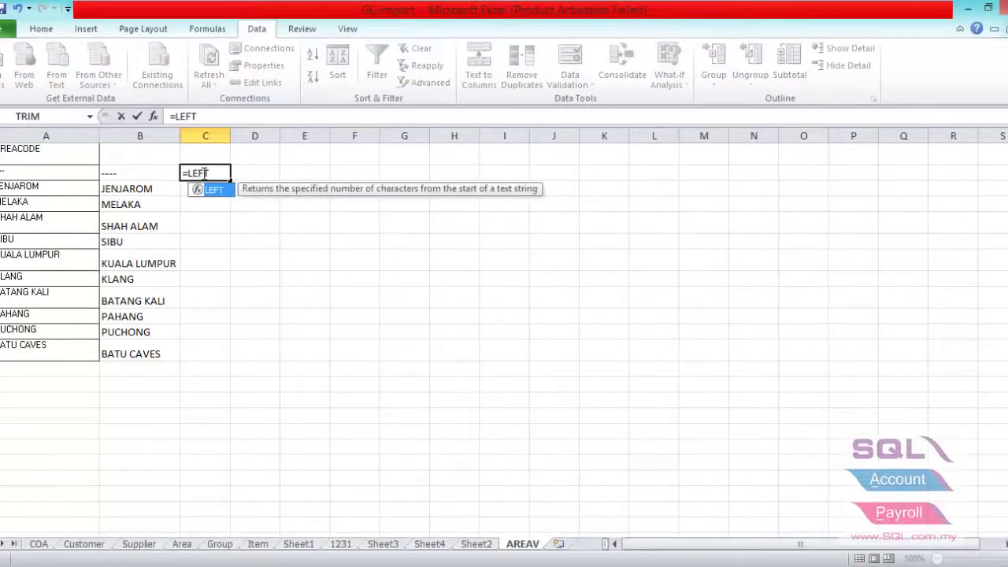
pyautogui.write('(')
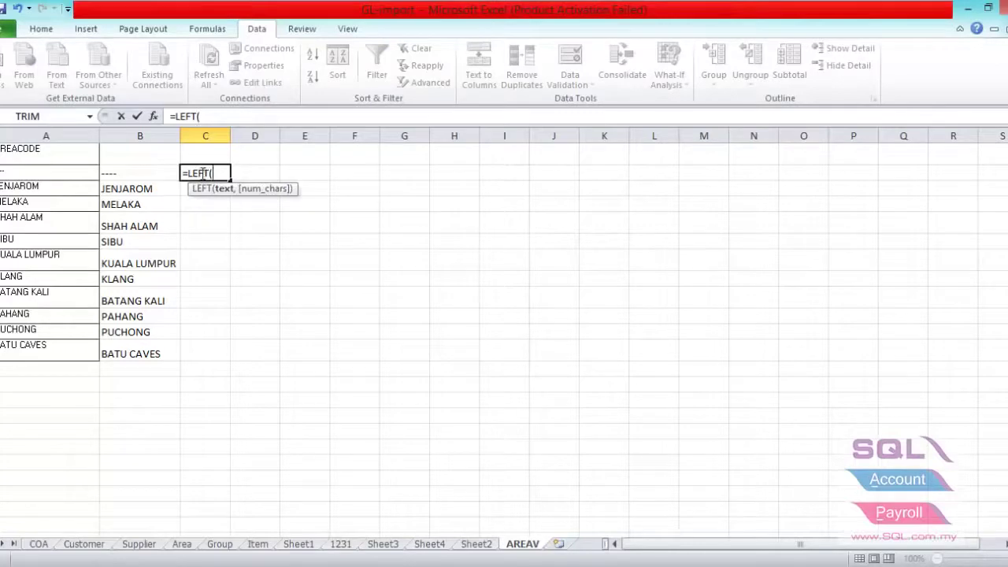
pyautogui.click(125, 174)
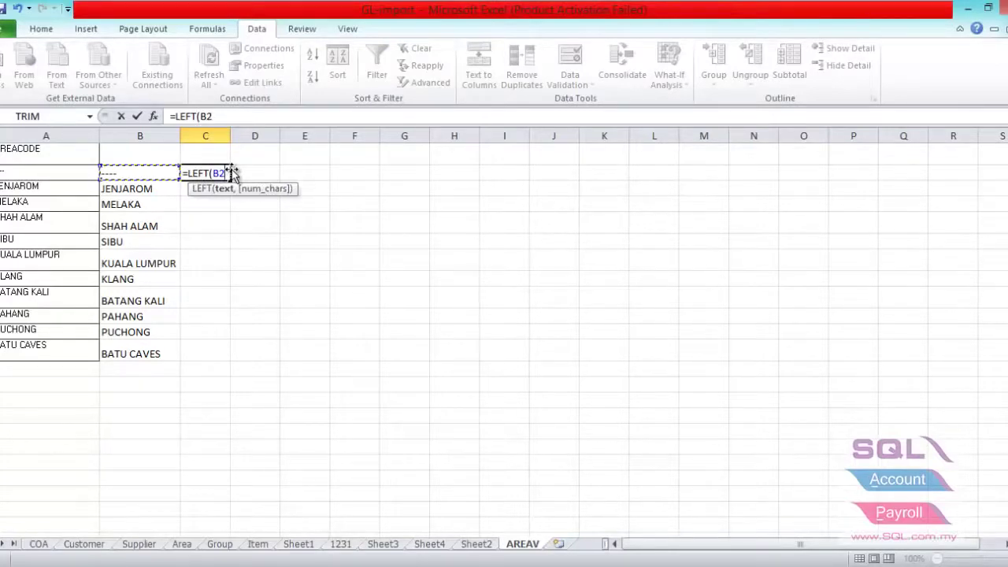
pyautogui.write(',10')
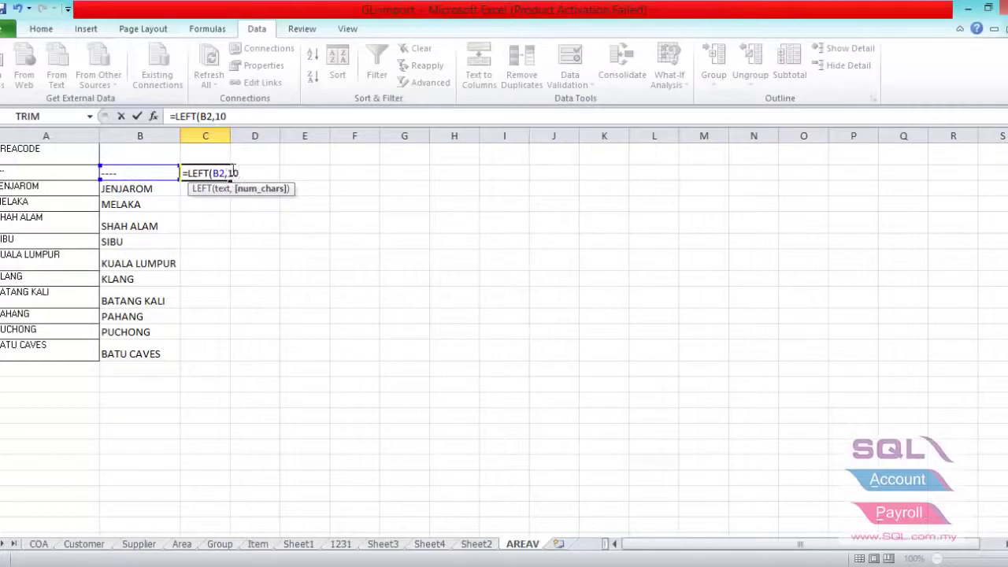
pyautogui.write(')')
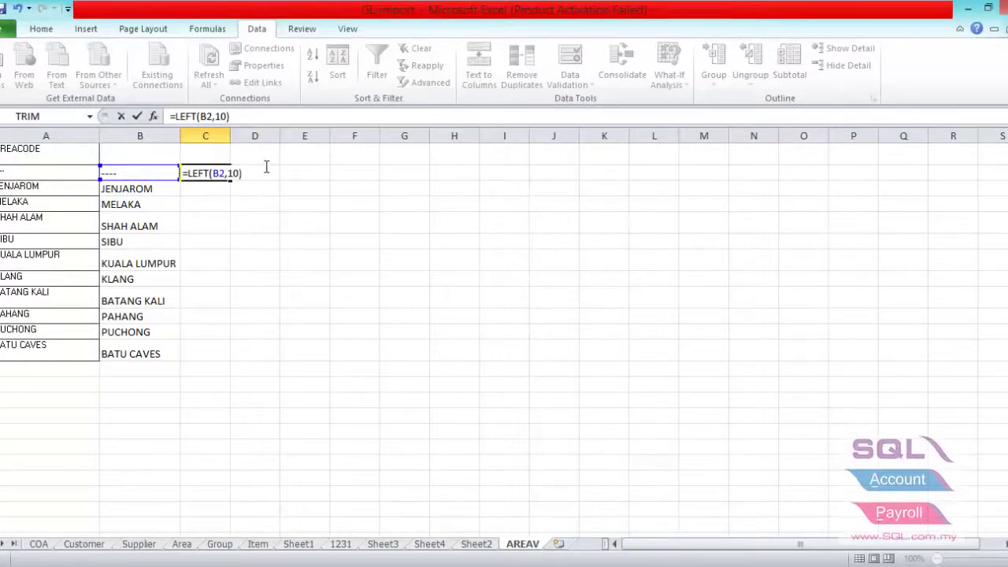
pyautogui.press('Return')
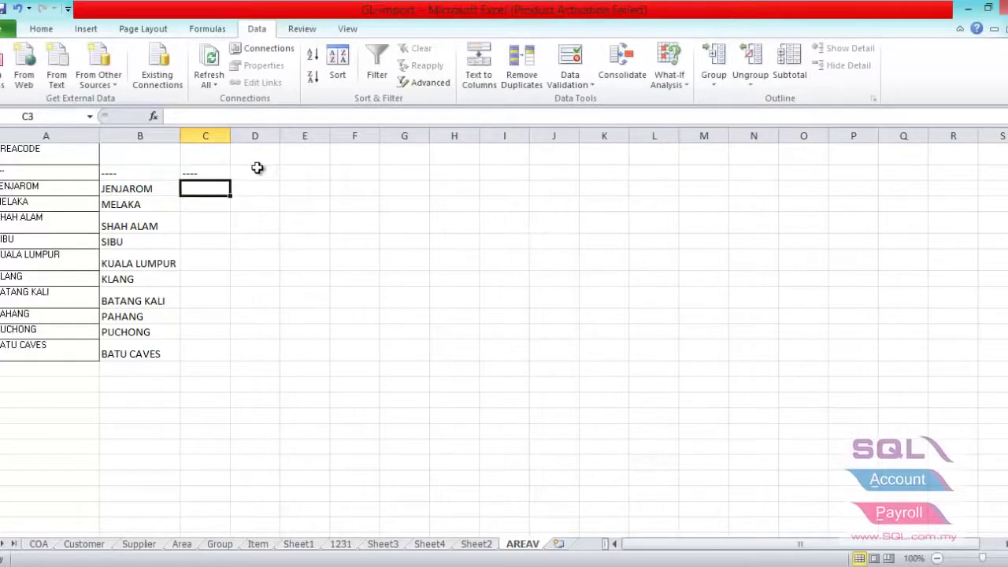
# Fill the LEFT formula down to the BATU CAVES row, autofit column C, and check the results
pyautogui.click(228, 175)
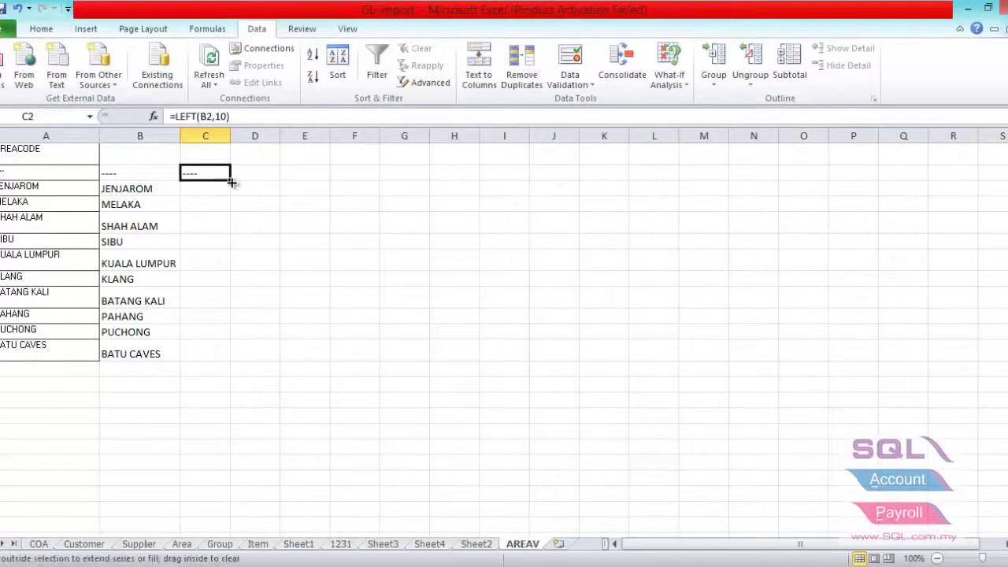
pyautogui.moveTo(231, 182); pyautogui.dragTo(237, 342)
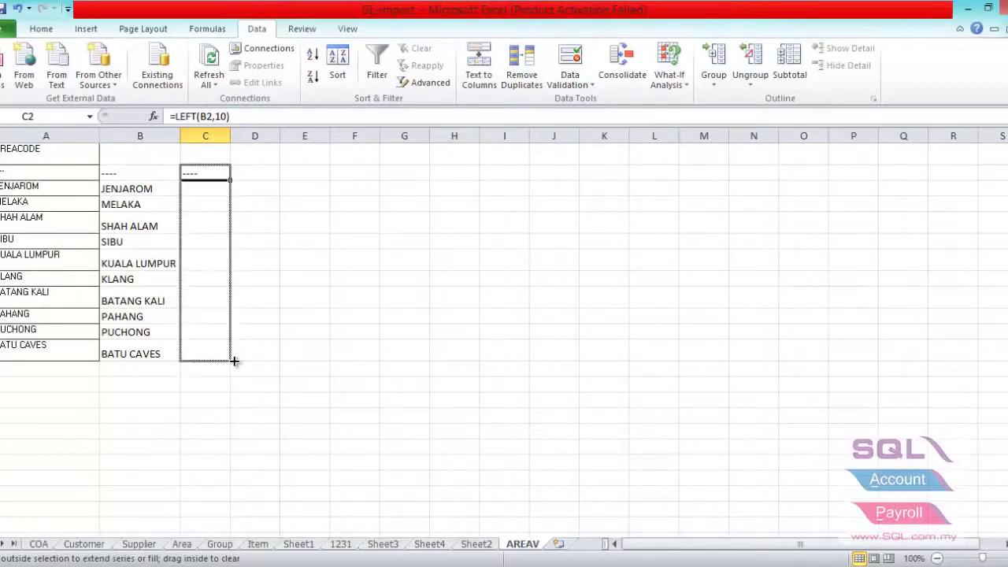
pyautogui.moveTo(234, 361); pyautogui.dragTo(234, 360)
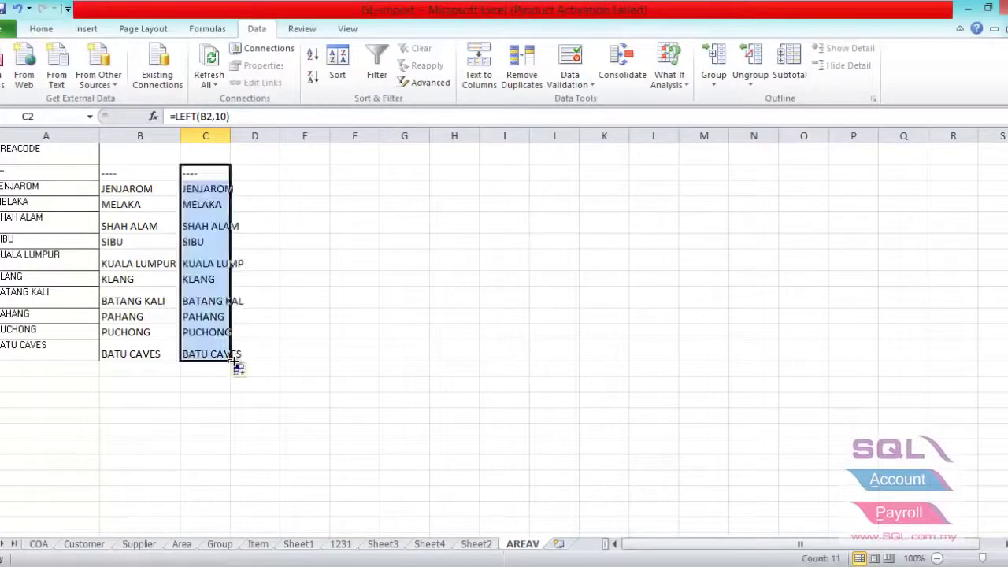
pyautogui.doubleClick(230, 136)
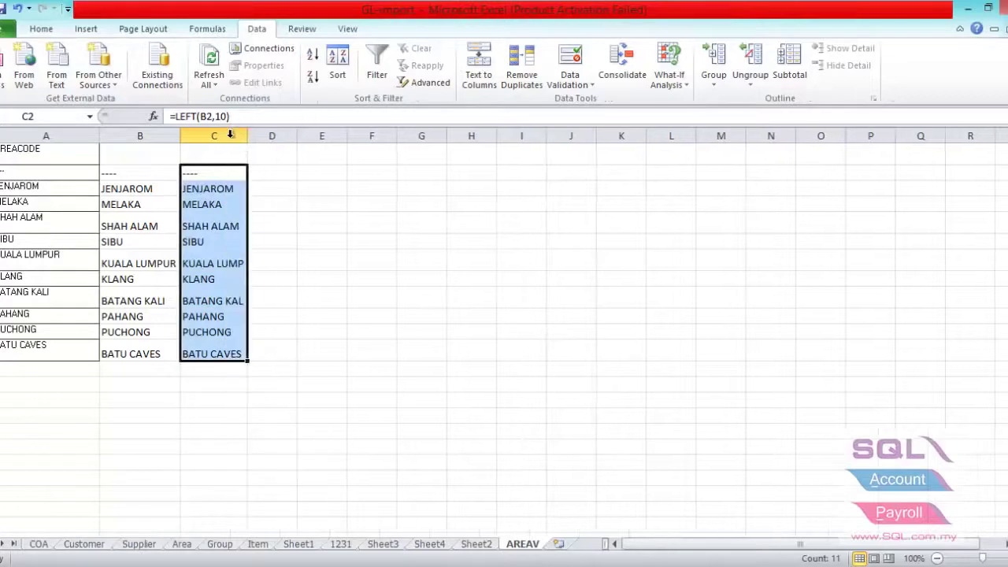
pyautogui.click(227, 266)
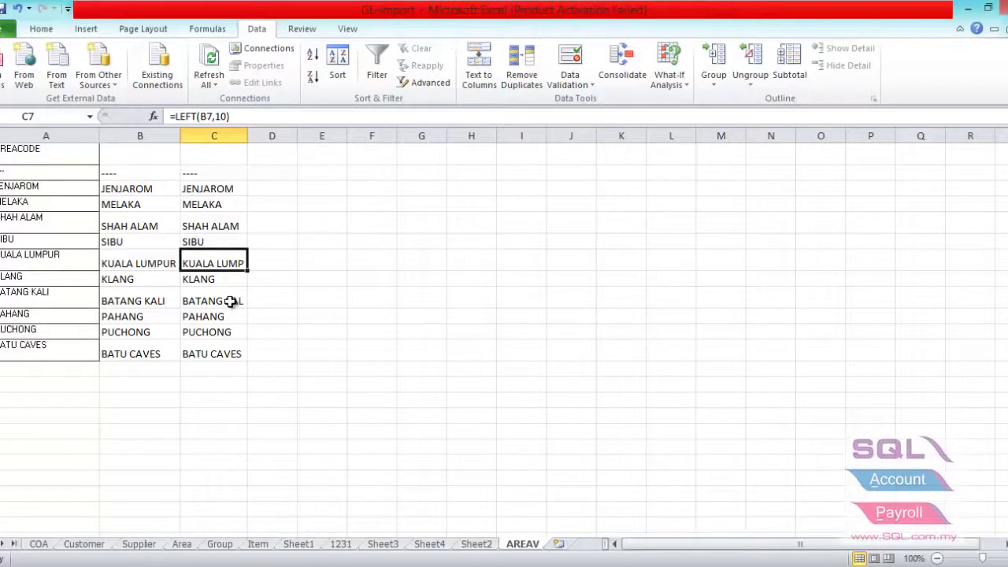
pyautogui.click(230, 302)
# Put the header AREA-DONE in cell C1
pyautogui.hotkey('ctrl', 'Up')
pyautogui.hotkey('ctrl', 'Up')
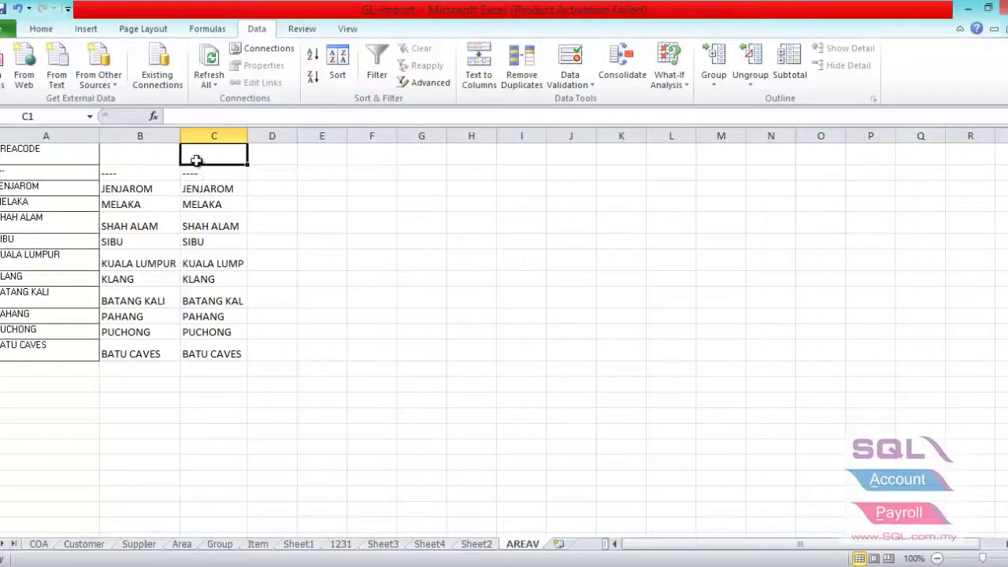
pyautogui.write('AREA-')
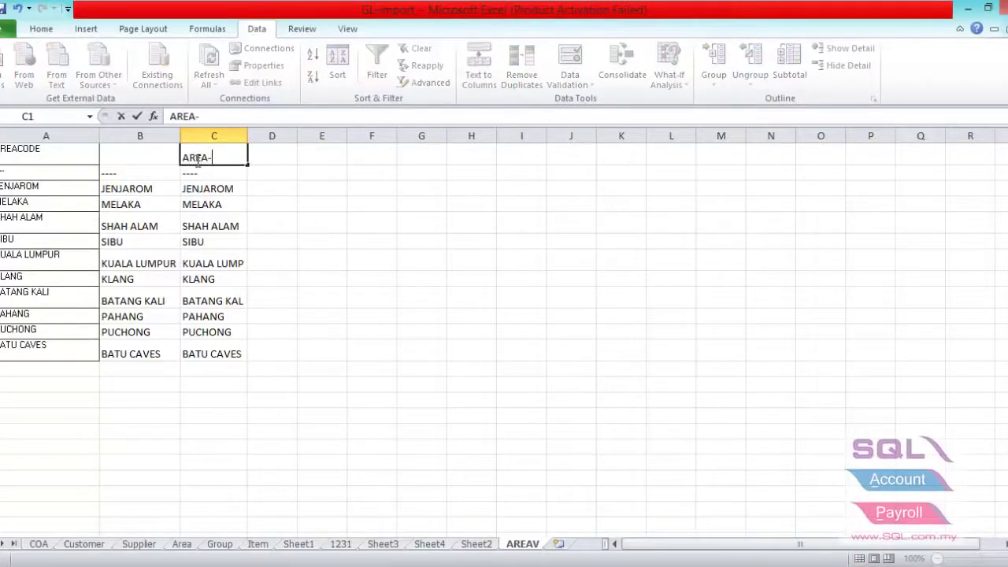
pyautogui.write('DONE')
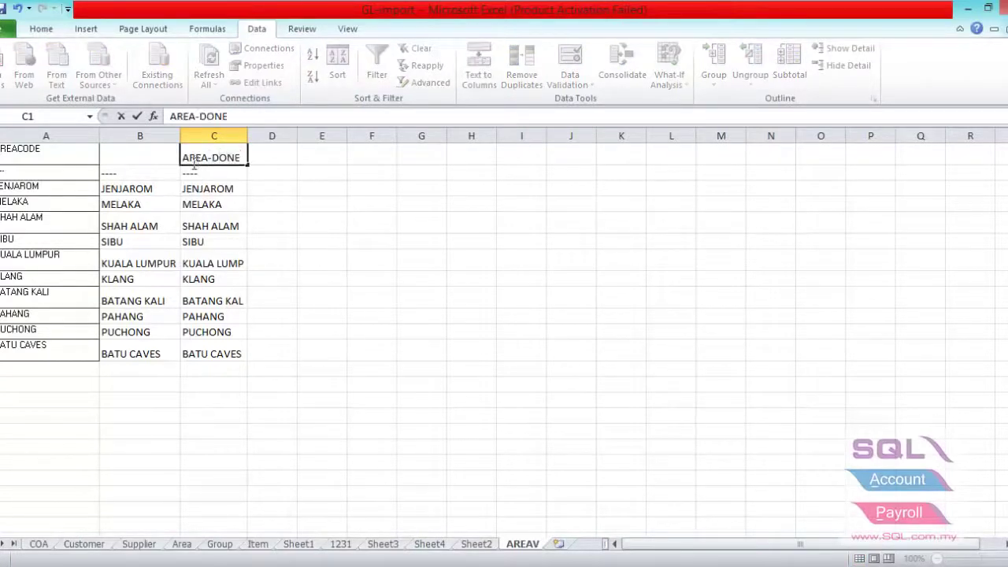
pyautogui.click(197, 174)
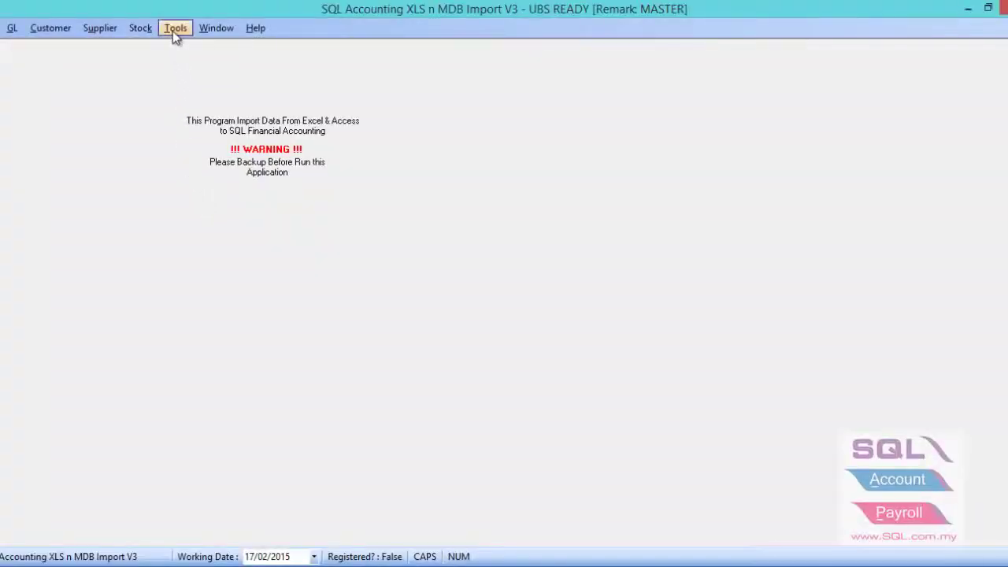
# Load the AREAV sheet of GL-import.xlsx into the Maintain Area import window
pyautogui.click(173, 31)
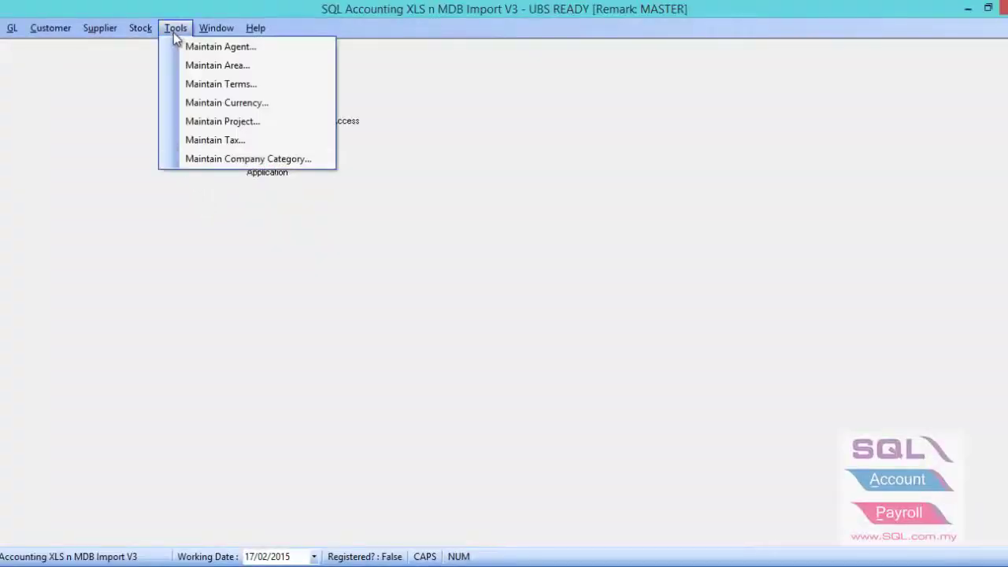
pyautogui.click(190, 69)
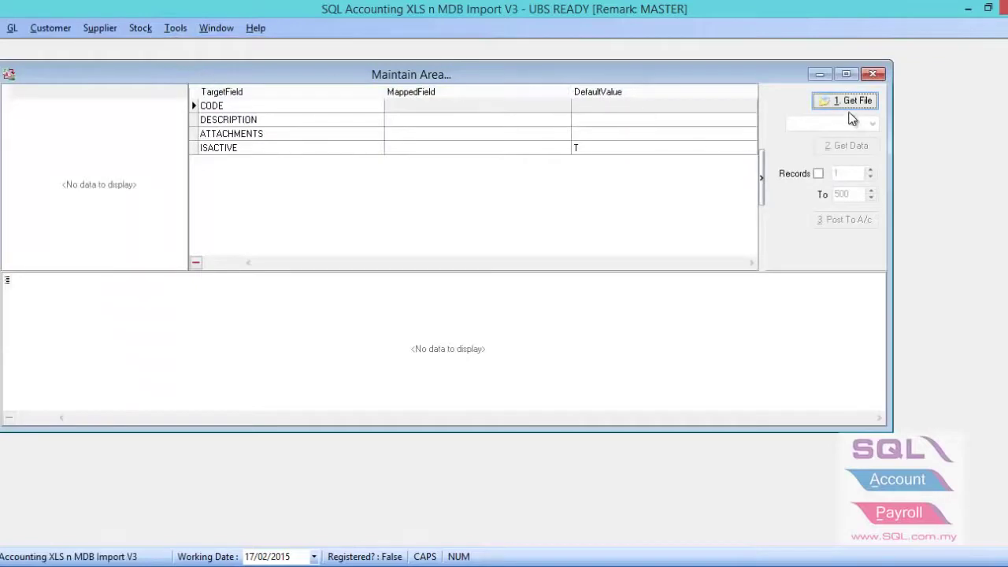
pyautogui.click(848, 110)
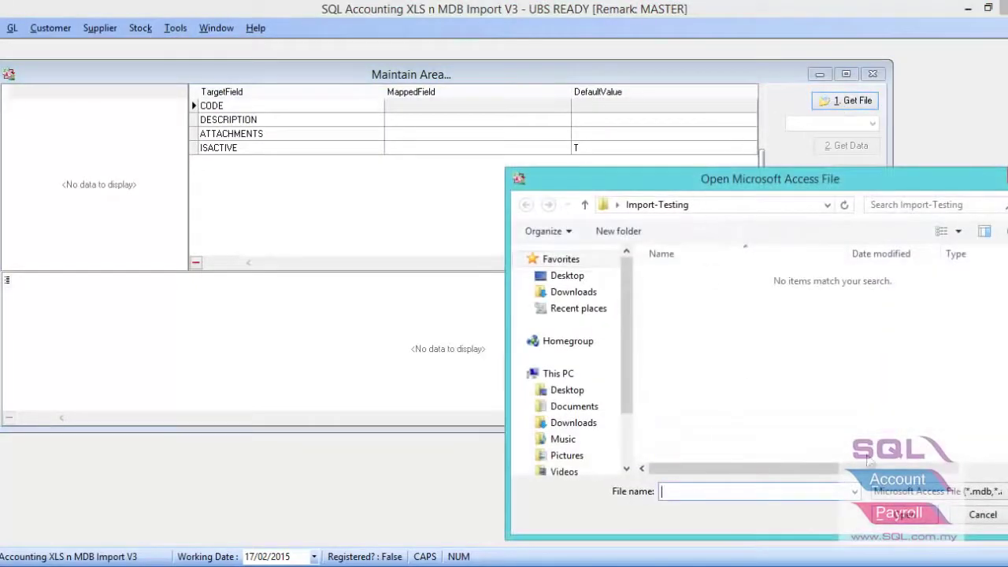
pyautogui.click(929, 491)
pyautogui.click(902, 516)
pyautogui.click(682, 277)
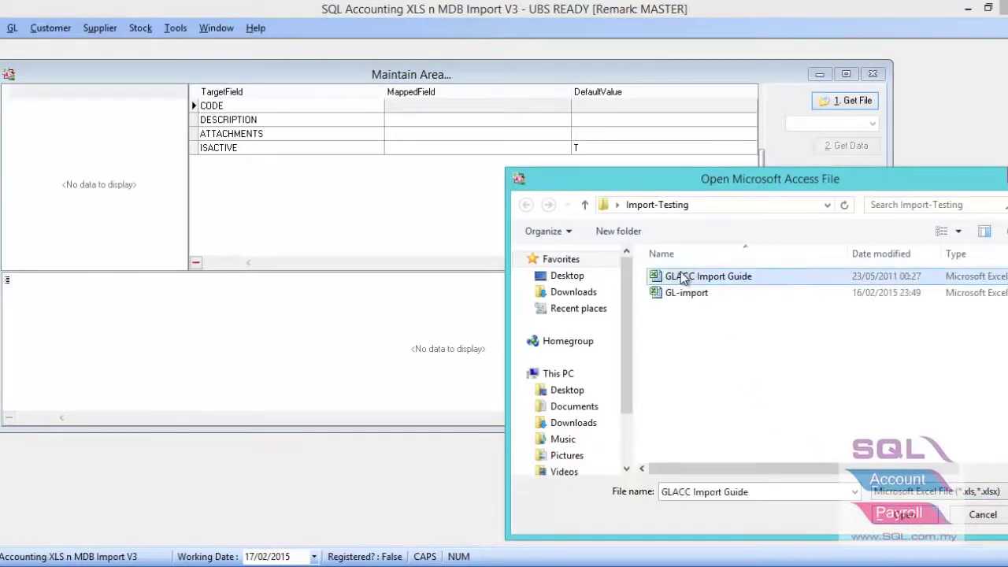
pyautogui.doubleClick(677, 296)
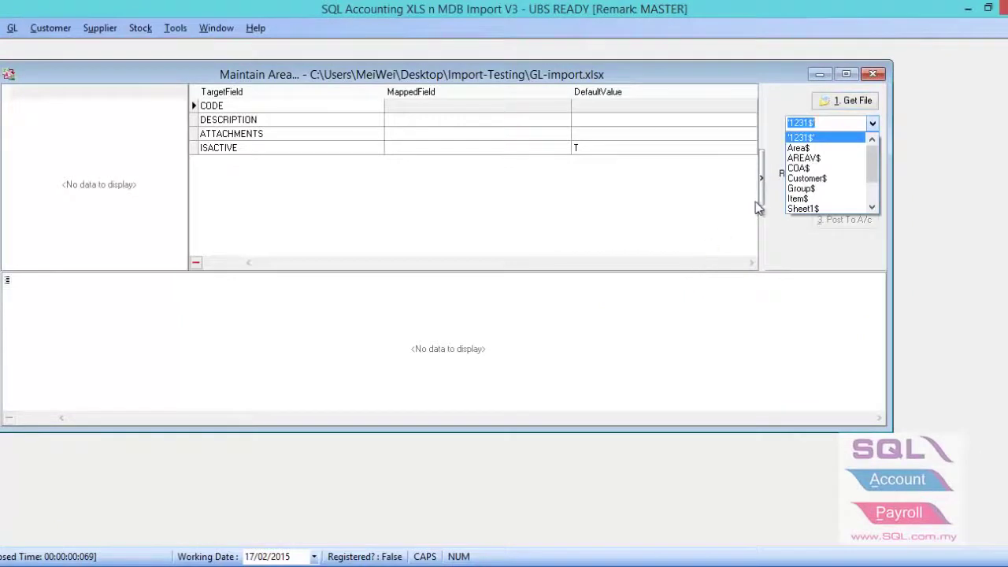
pyautogui.click(808, 159)
pyautogui.click(834, 148)
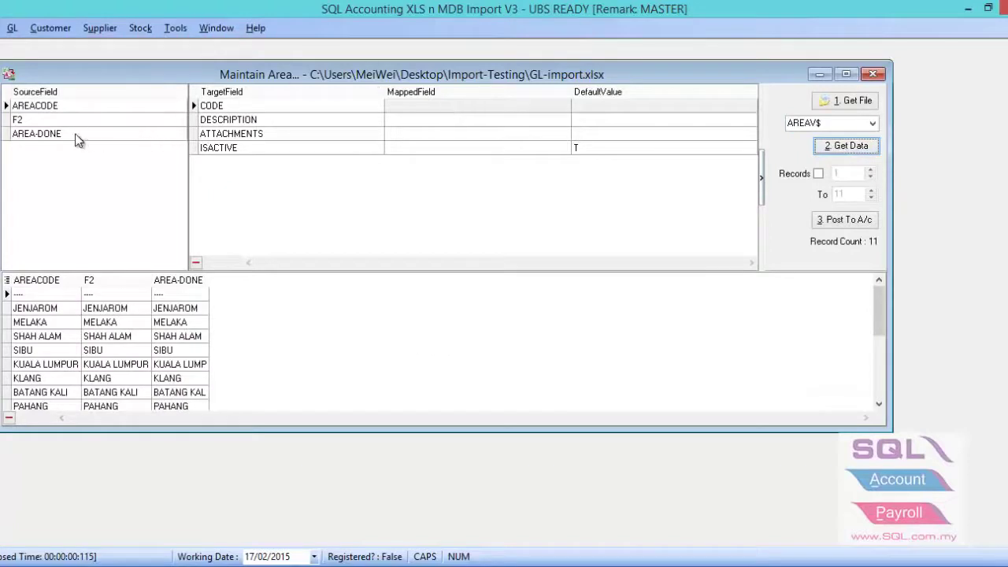
# Map AREA-DONE to both CODE and DESCRIPTION and post the area records
pyautogui.click(77, 138)
pyautogui.moveTo(77, 138); pyautogui.dragTo(402, 111)
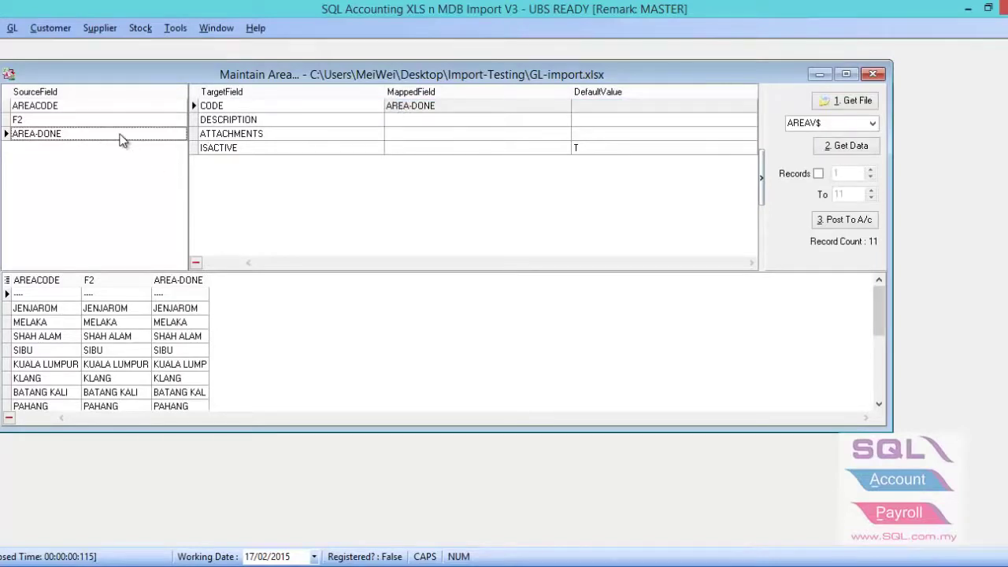
pyautogui.moveTo(122, 139); pyautogui.dragTo(296, 124)
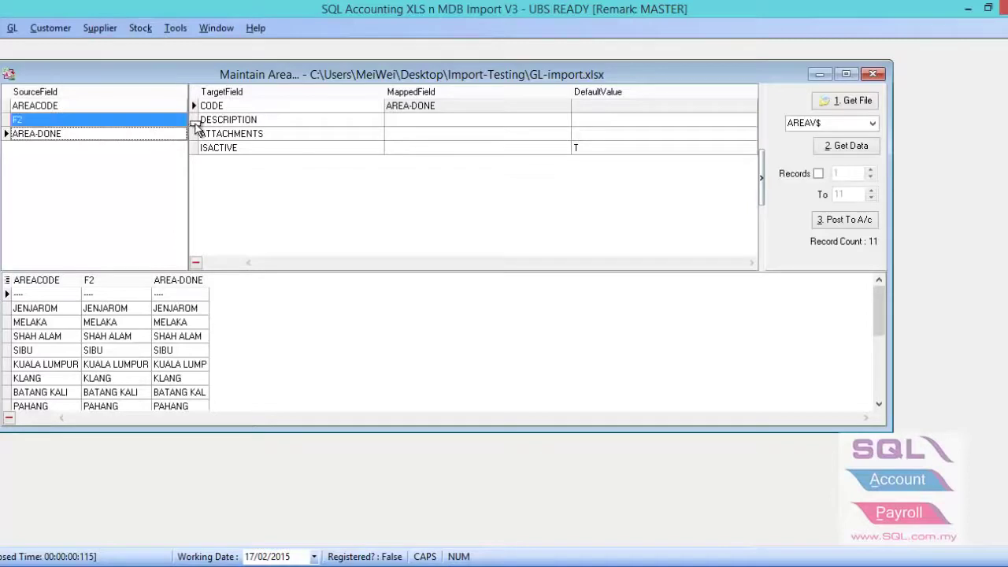
pyautogui.moveTo(295, 124); pyautogui.dragTo(393, 124)
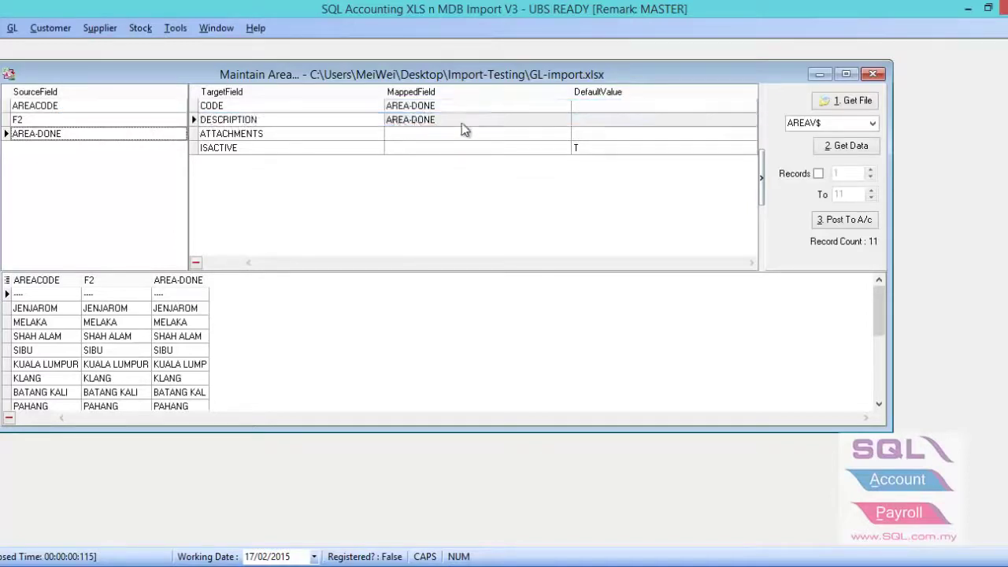
pyautogui.click(816, 220)
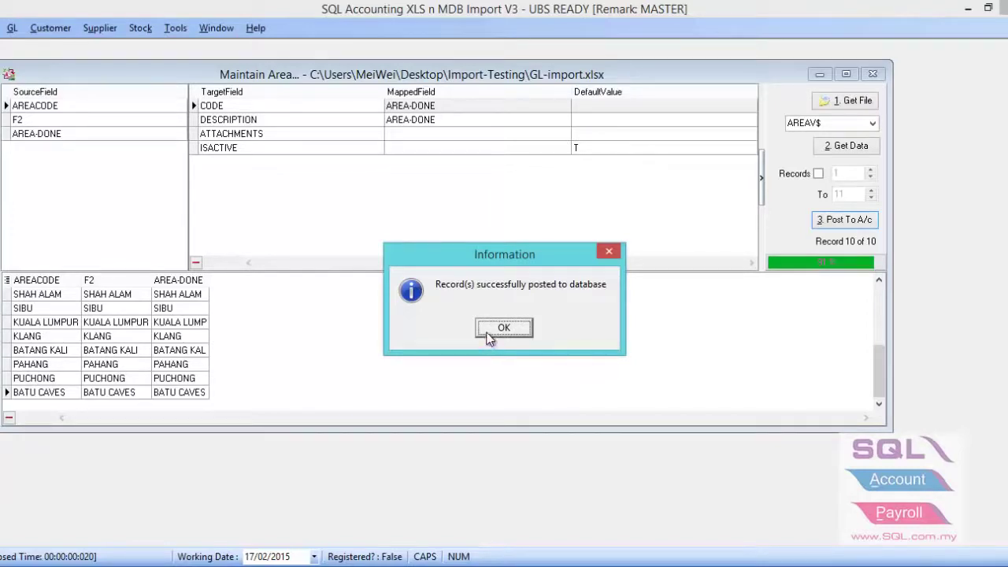
pyautogui.click(490, 334)
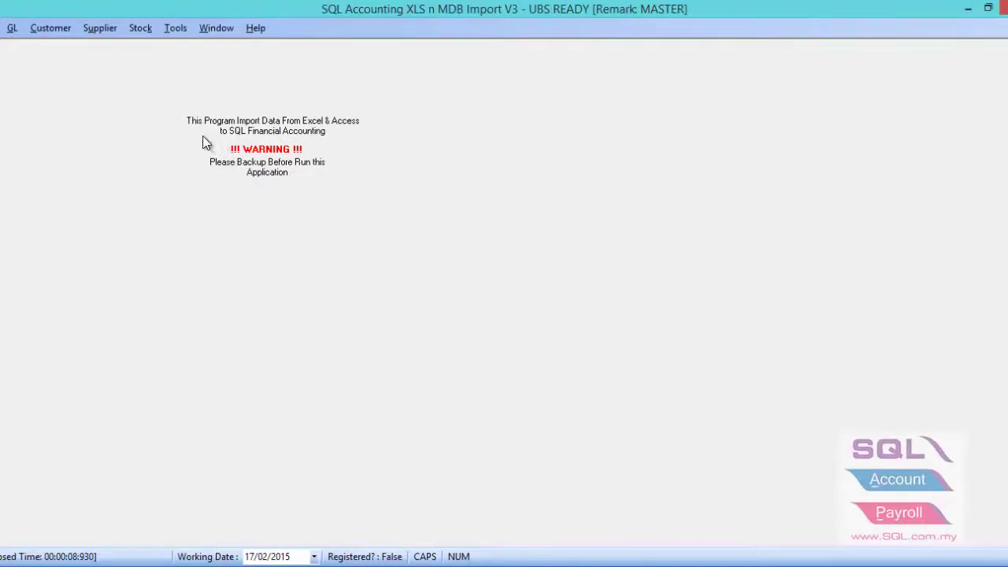
# In the customer import window, load GL-import.xlsx's Customer$ sheet with its 19 records
pyautogui.click(63, 38)
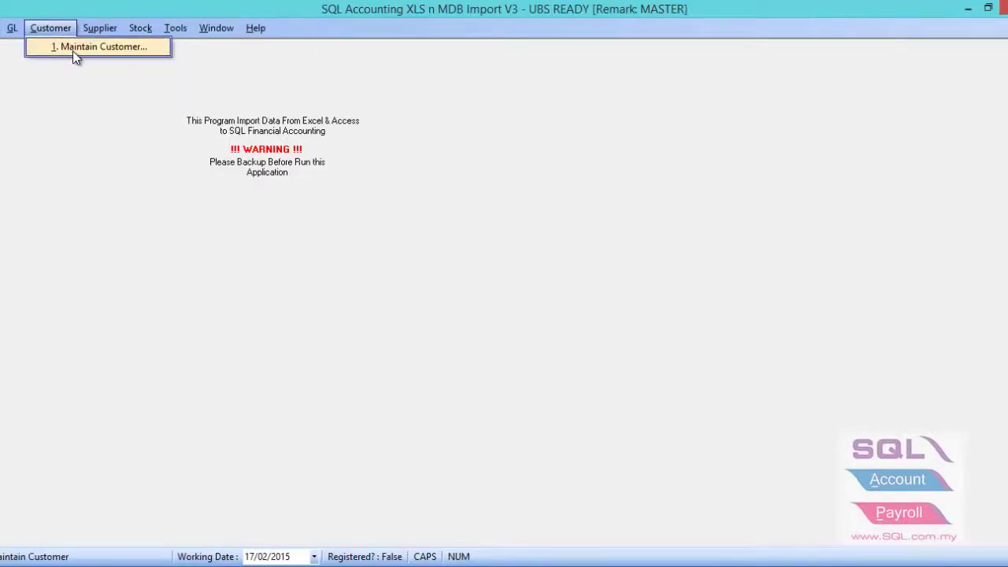
pyautogui.click(73, 52)
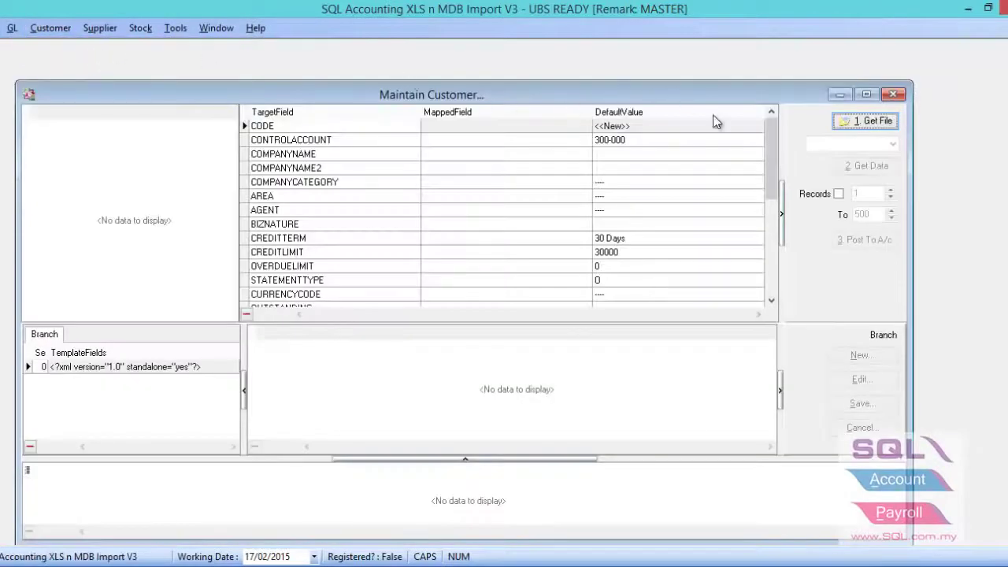
pyautogui.click(864, 123)
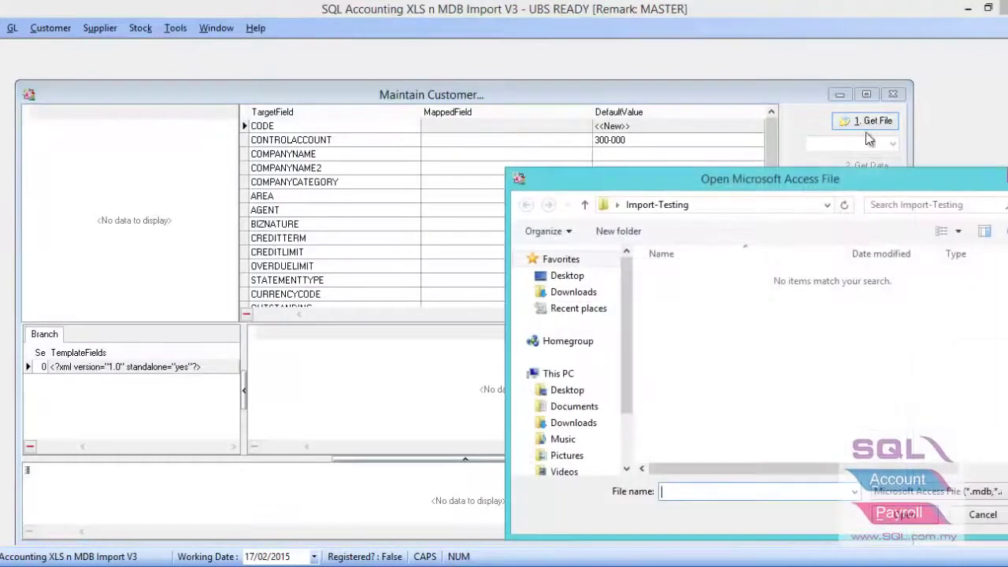
pyautogui.click(933, 493)
pyautogui.click(922, 526)
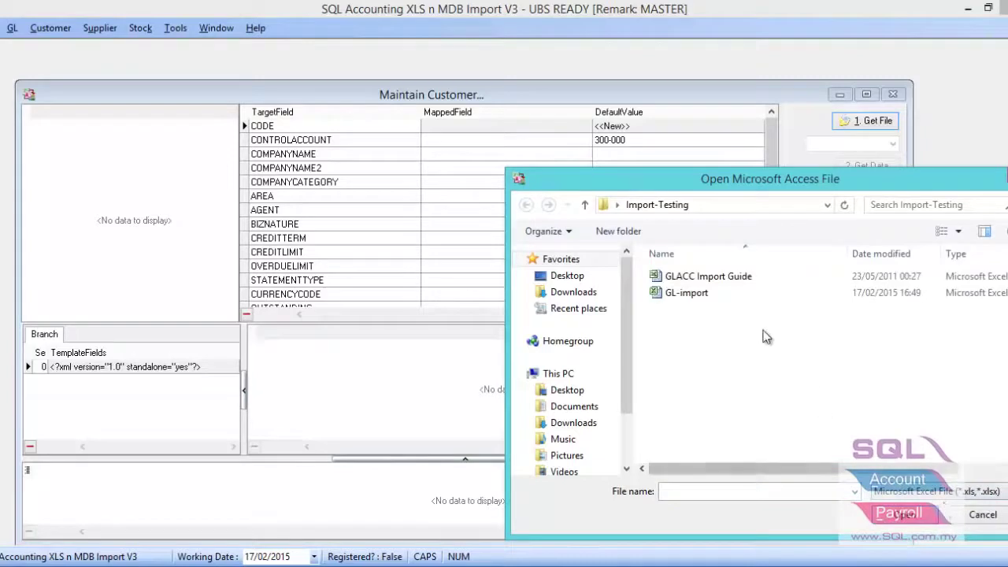
pyautogui.doubleClick(679, 293)
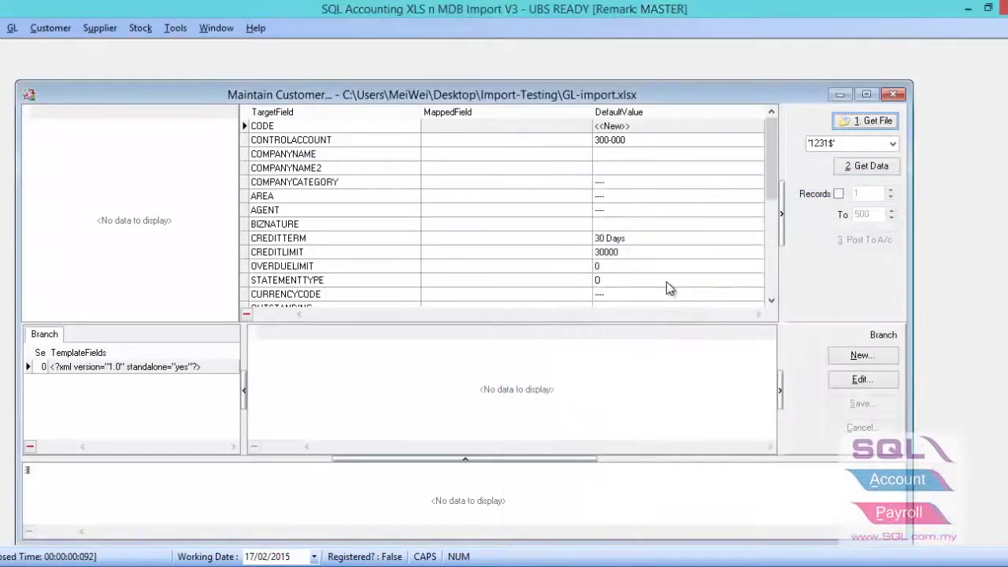
pyautogui.click(893, 144)
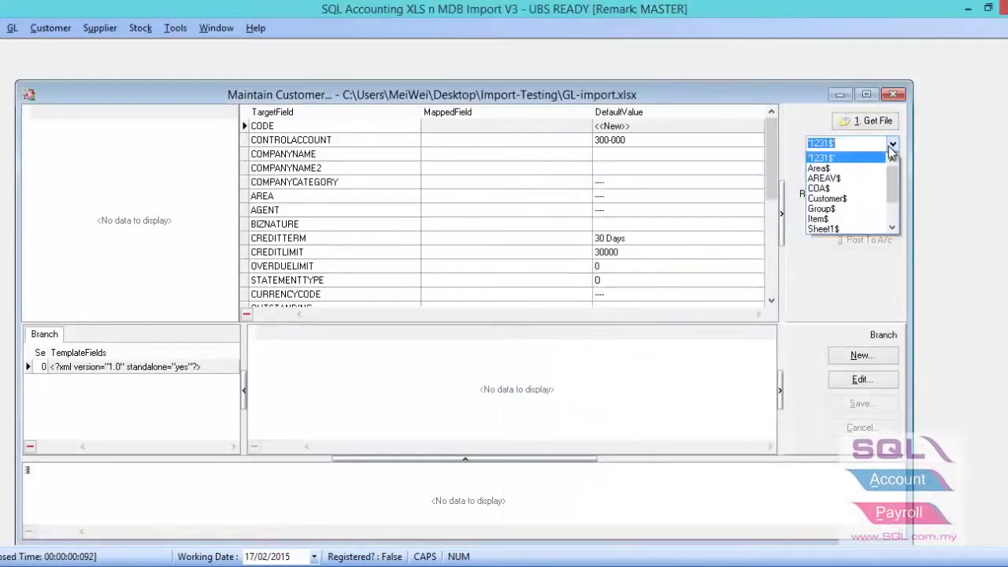
pyautogui.click(849, 198)
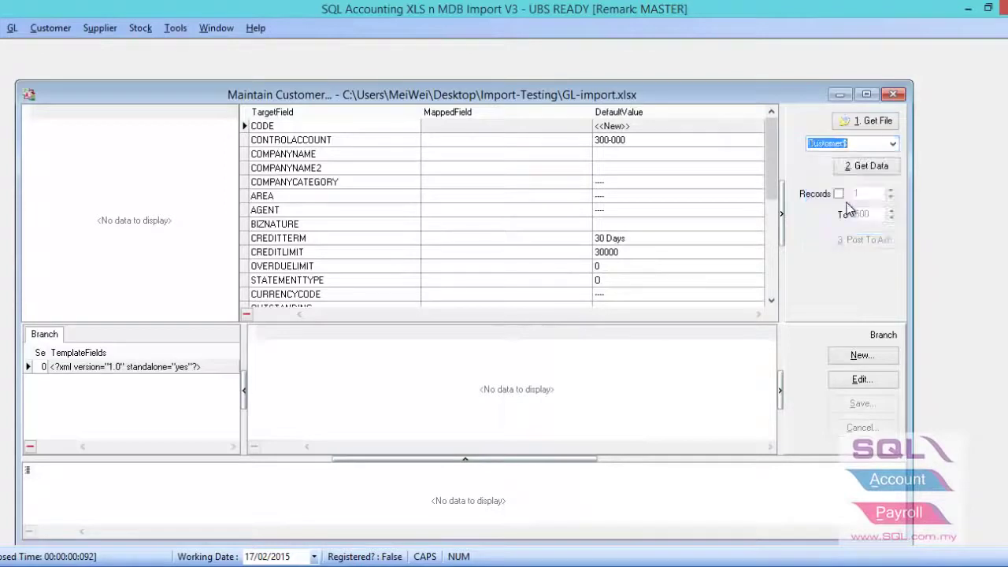
pyautogui.click(853, 169)
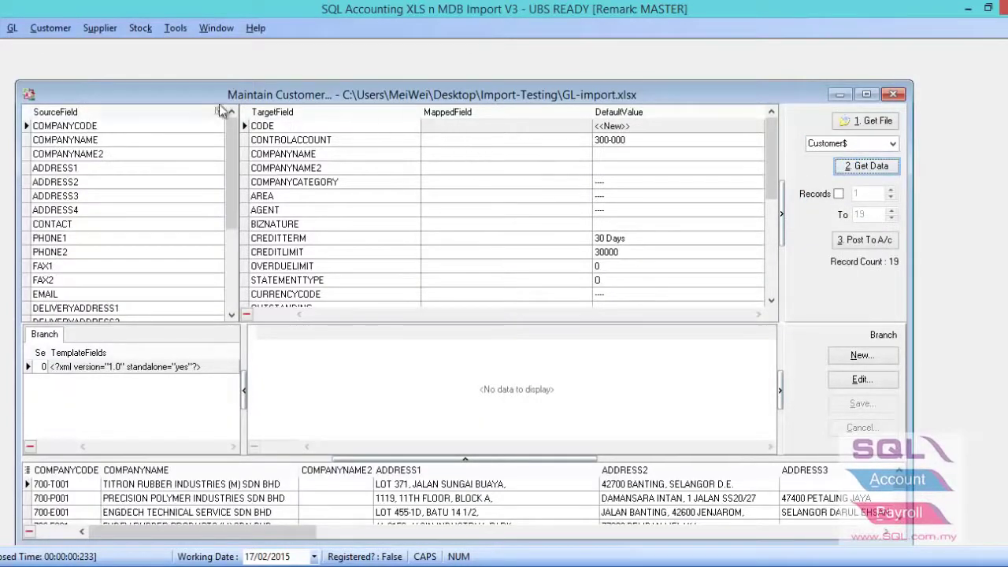
# Map COMPANYCODE to CODE, plus COMPANYNAME and COMPANYNAME2 to their matching name fields
pyautogui.moveTo(73, 126)
pyautogui.mouseDown()
pyautogui.moveTo(101, 139)
pyautogui.moveTo(301, 134)
pyautogui.mouseUp()
pyautogui.moveTo(134, 144); pyautogui.dragTo(291, 154)
pyautogui.moveTo(100, 155); pyautogui.dragTo(296, 168)
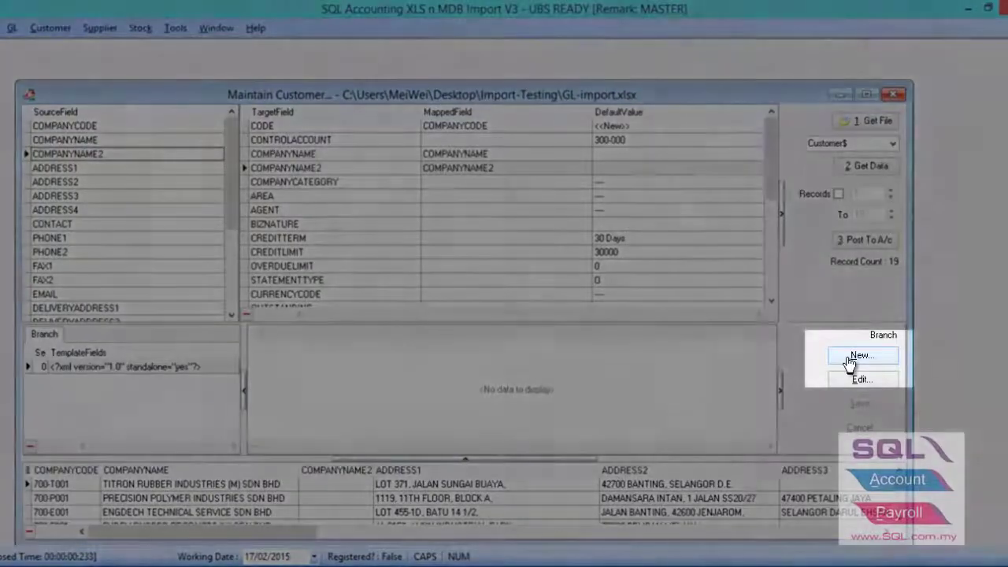
# Start a new branch and map ADDRESS1–ADDRESS4 to its four address lines
pyautogui.click(851, 361)
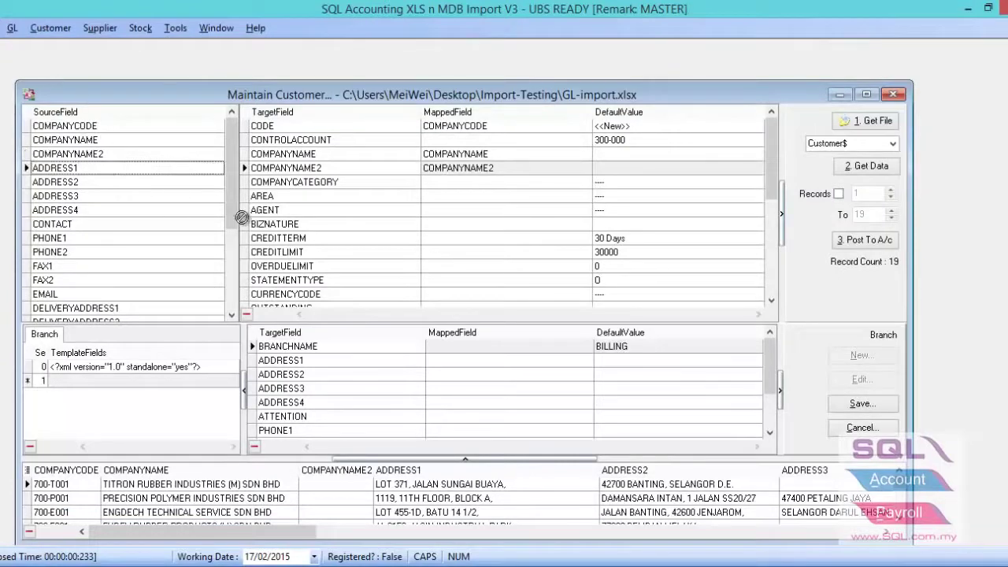
pyautogui.moveTo(105, 170); pyautogui.dragTo(453, 360)
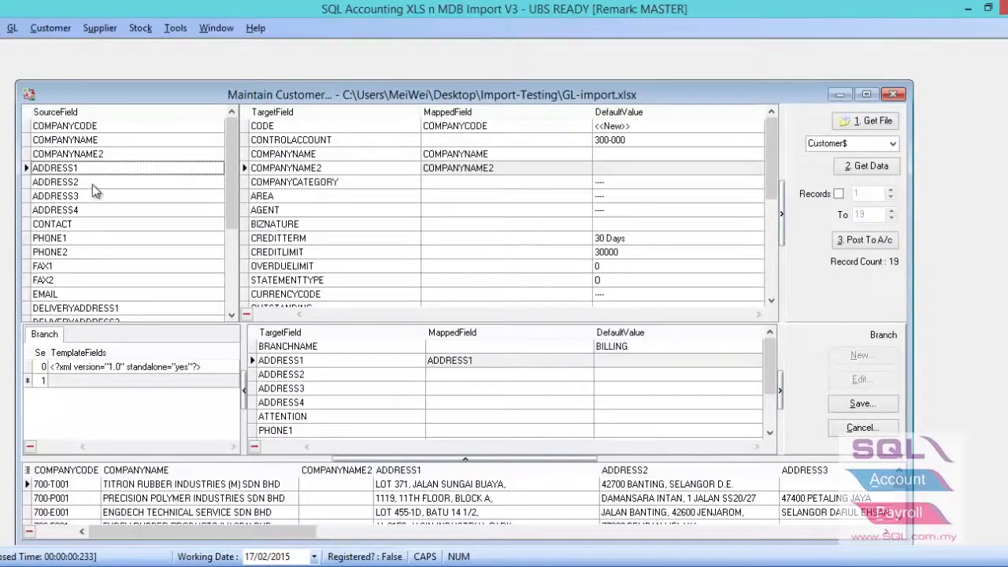
pyautogui.moveTo(93, 182); pyautogui.dragTo(323, 380)
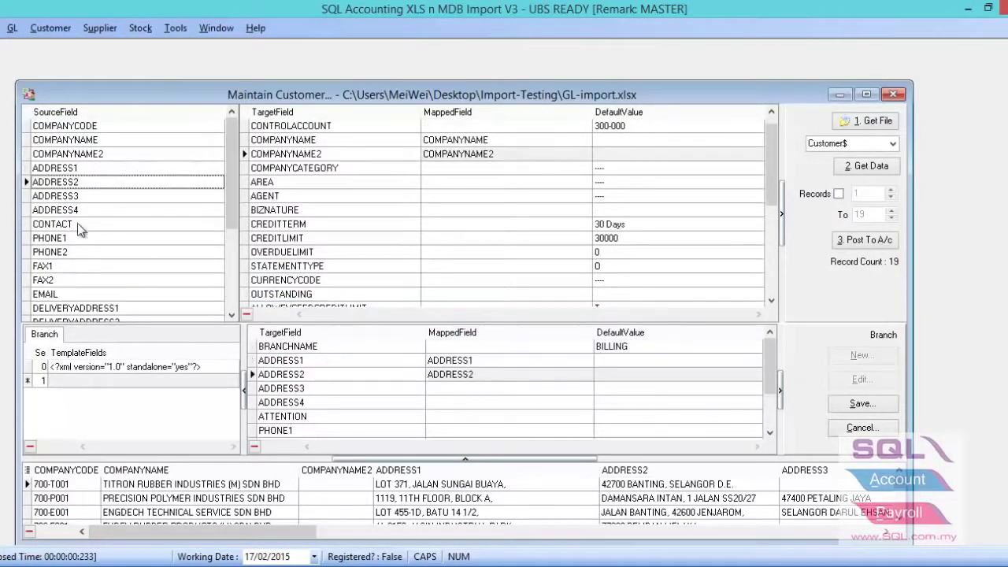
pyautogui.moveTo(78, 197); pyautogui.dragTo(344, 401)
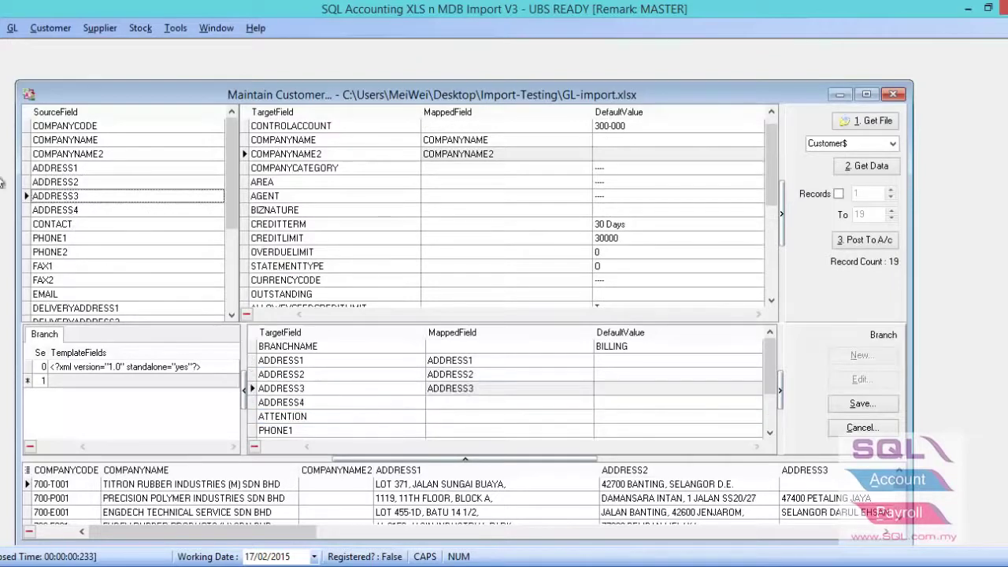
pyautogui.moveTo(79, 210); pyautogui.dragTo(334, 406)
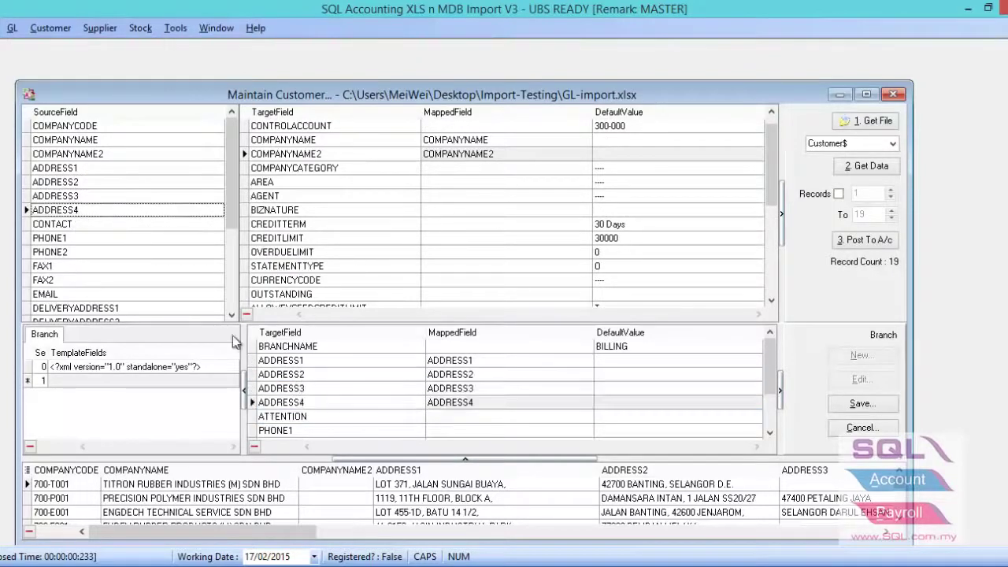
# Map CONTACT to ATTENTION, PHONE1–2 and FAX1–2, then save the BILLING branch
pyautogui.moveTo(65, 224)
pyautogui.mouseDown()
pyautogui.moveTo(348, 433)
pyautogui.moveTo(320, 363)
pyautogui.mouseUp()
pyautogui.moveTo(66, 239); pyautogui.dragTo(315, 375)
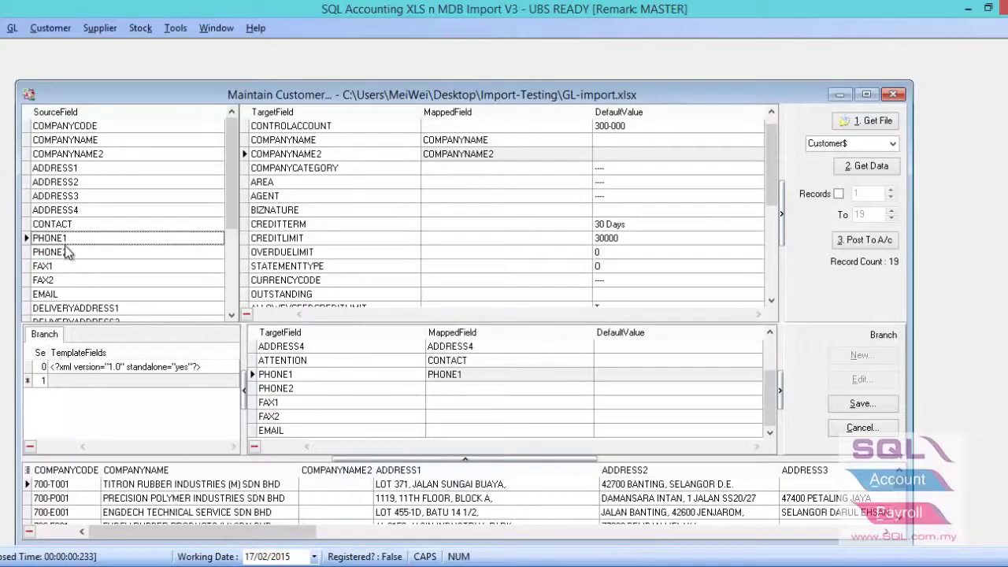
pyautogui.moveTo(68, 252); pyautogui.dragTo(266, 390)
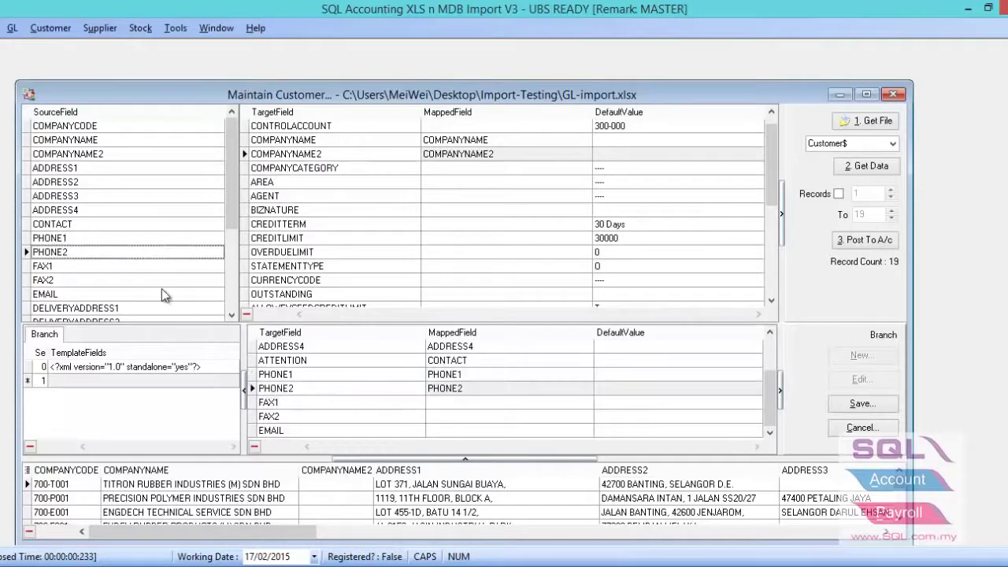
pyautogui.moveTo(118, 268); pyautogui.dragTo(292, 418)
pyautogui.moveTo(55, 281); pyautogui.dragTo(268, 430)
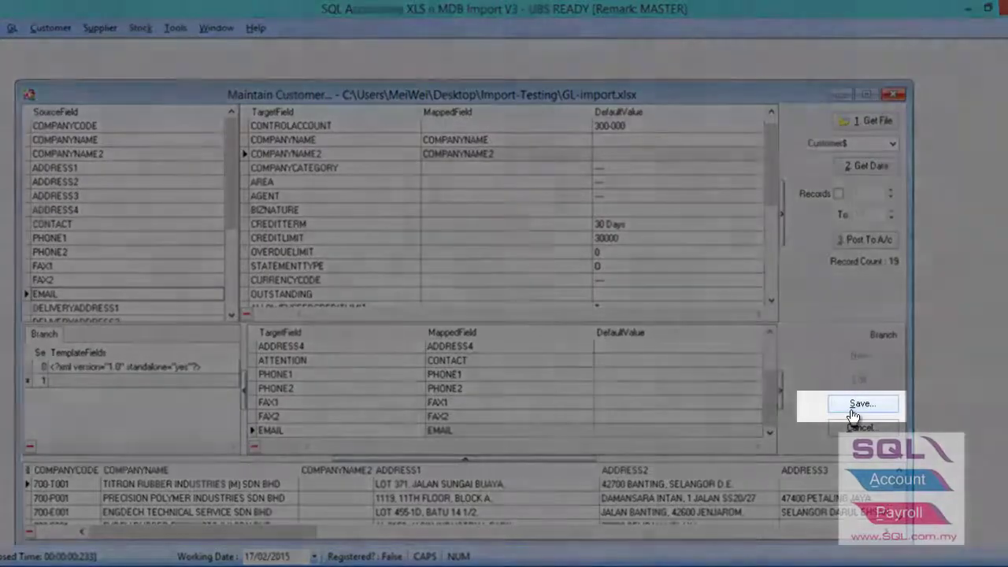
pyautogui.click(853, 407)
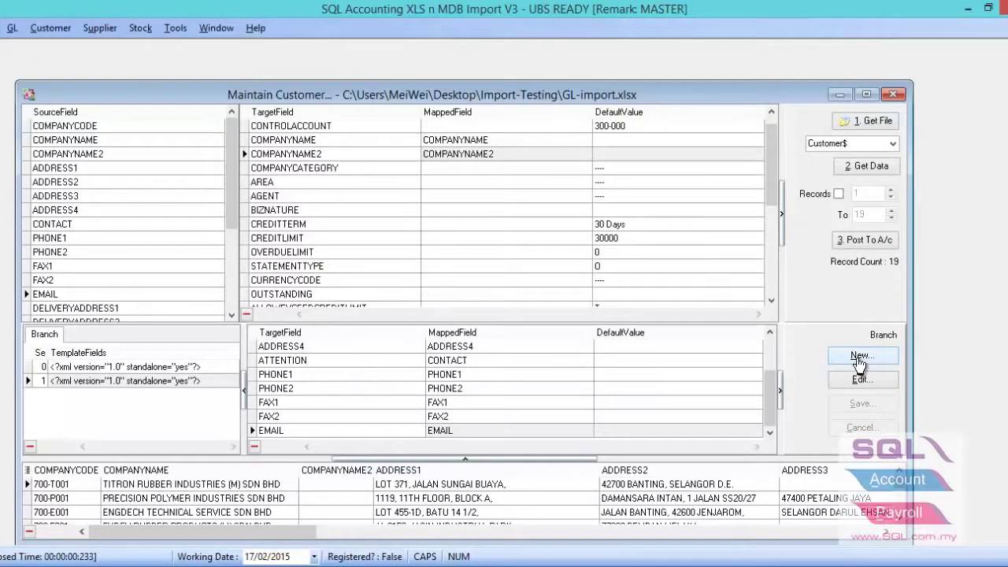
# Start a second branch and map DELIVERYADDRESS1–4 to its four address lines
pyautogui.click(859, 359)
pyautogui.click(653, 349)
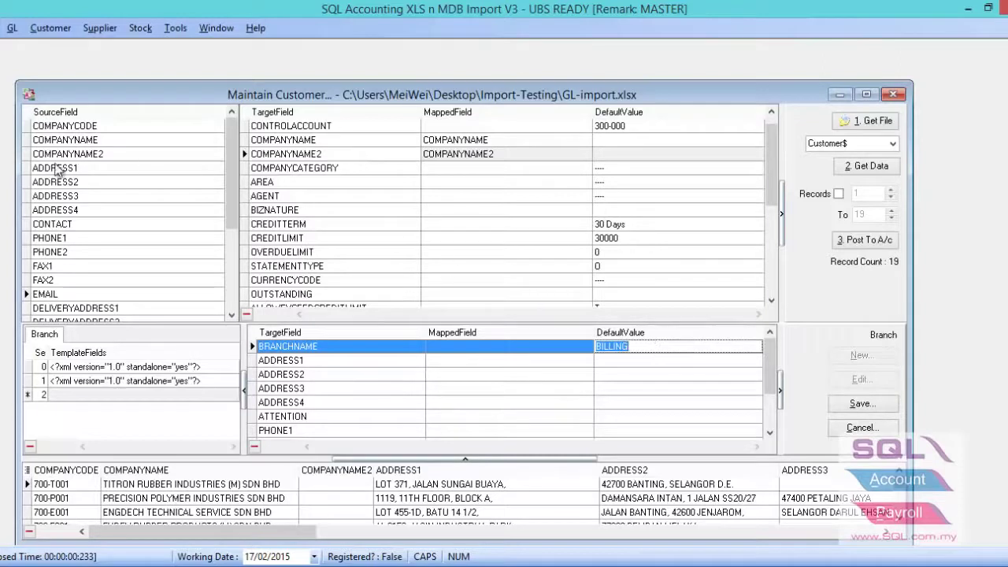
pyautogui.moveTo(95, 308); pyautogui.dragTo(280, 367)
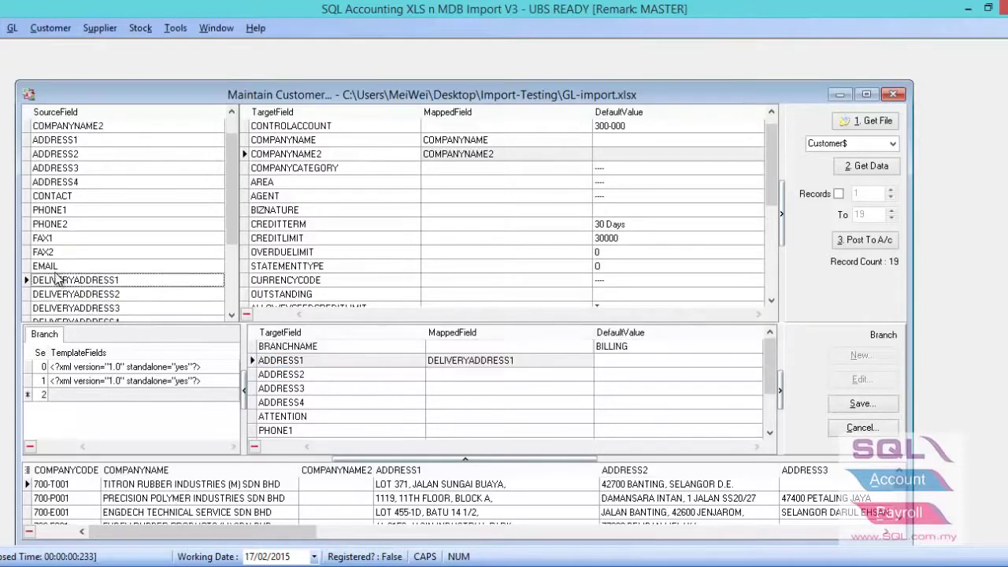
pyautogui.moveTo(71, 293); pyautogui.dragTo(264, 375)
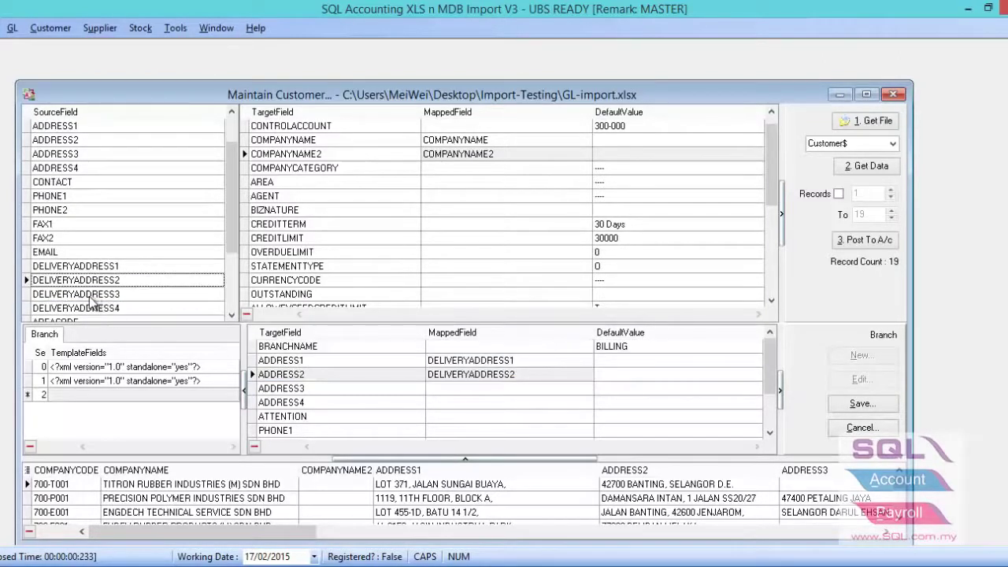
pyautogui.moveTo(95, 298); pyautogui.dragTo(280, 388)
pyautogui.moveTo(118, 310); pyautogui.dragTo(311, 403)
# Change the branch name from BILLING to DELIVERY and save the branch
pyautogui.click(630, 347)
pyautogui.doubleClick(630, 347)
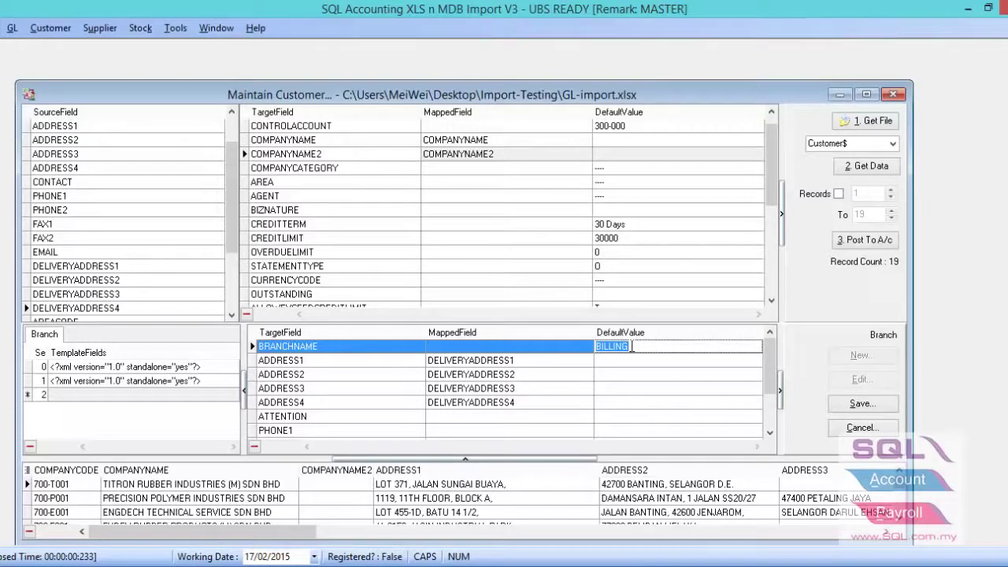
pyautogui.write('d')
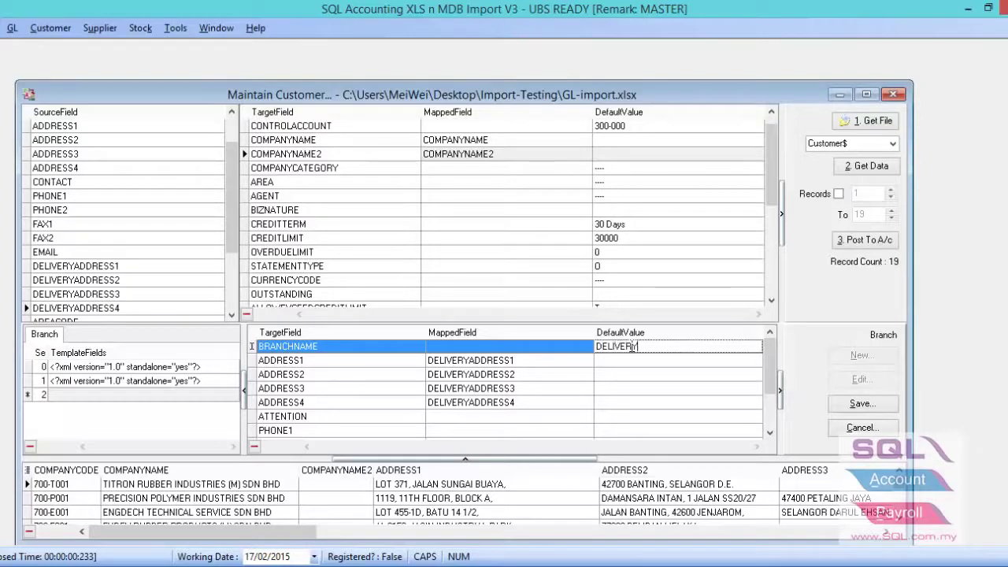
pyautogui.click(861, 404)
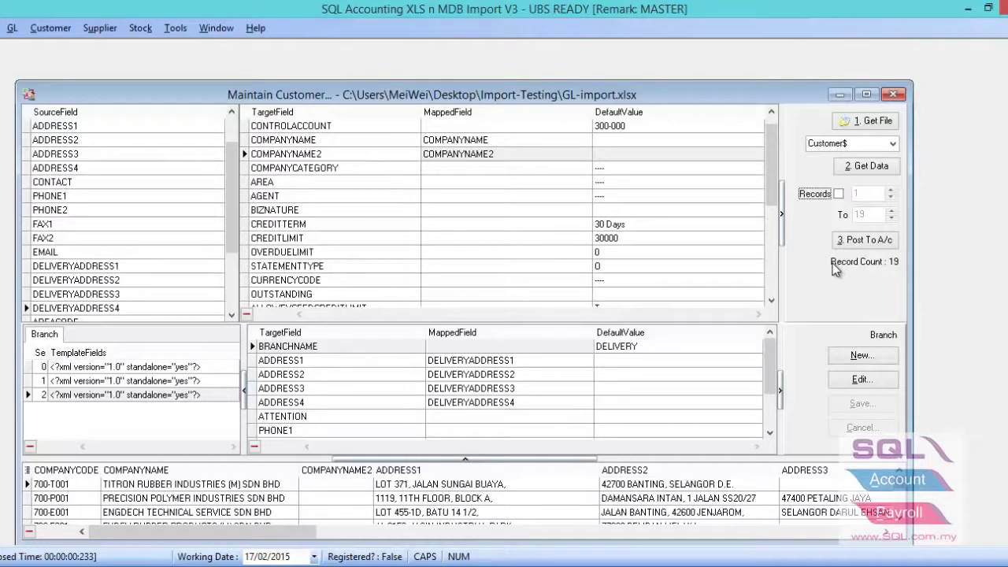
pyautogui.click(839, 195)
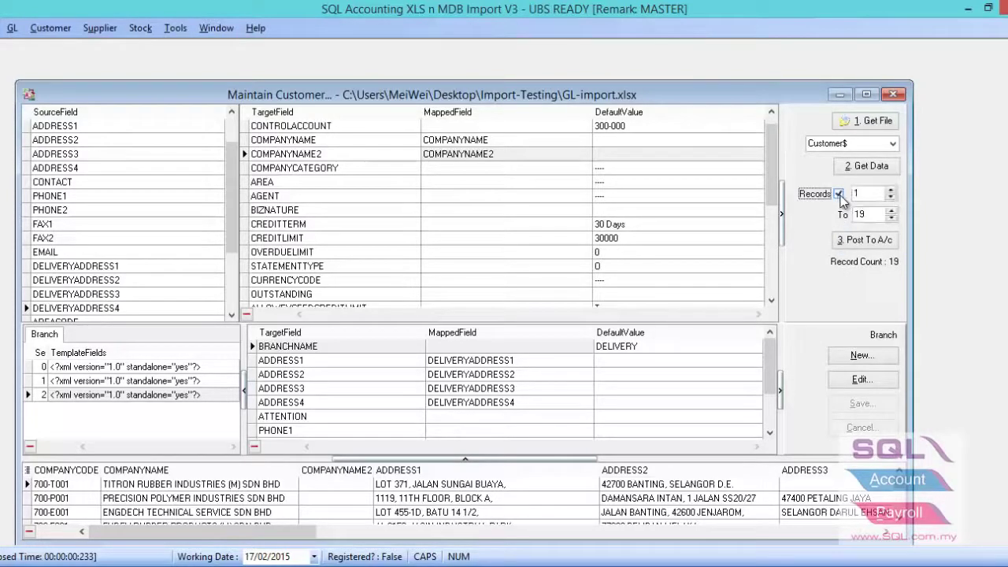
pyautogui.doubleClick(860, 193)
pyautogui.write('2')
pyautogui.doubleClick(877, 218)
pyautogui.write('10')
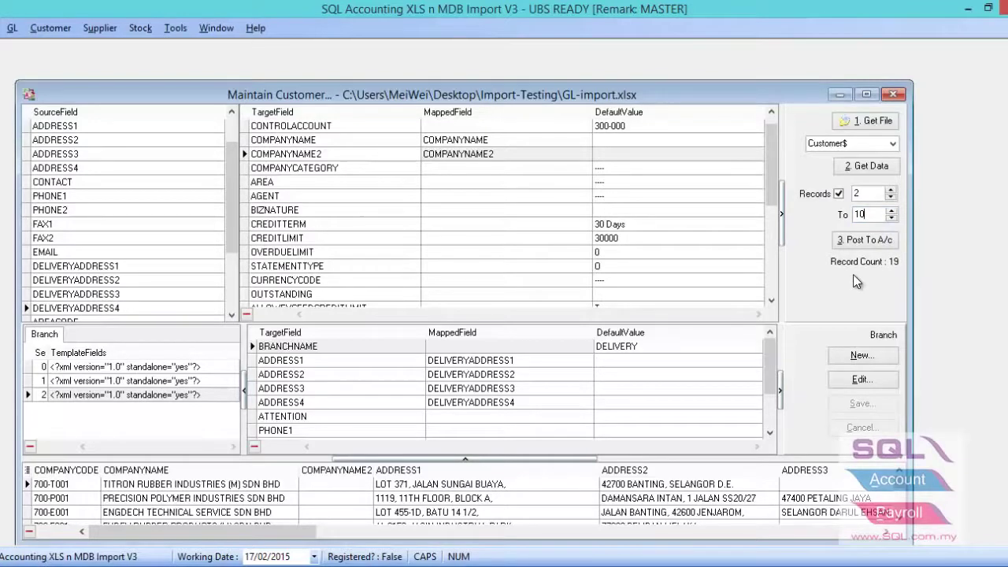
pyautogui.click(839, 195)
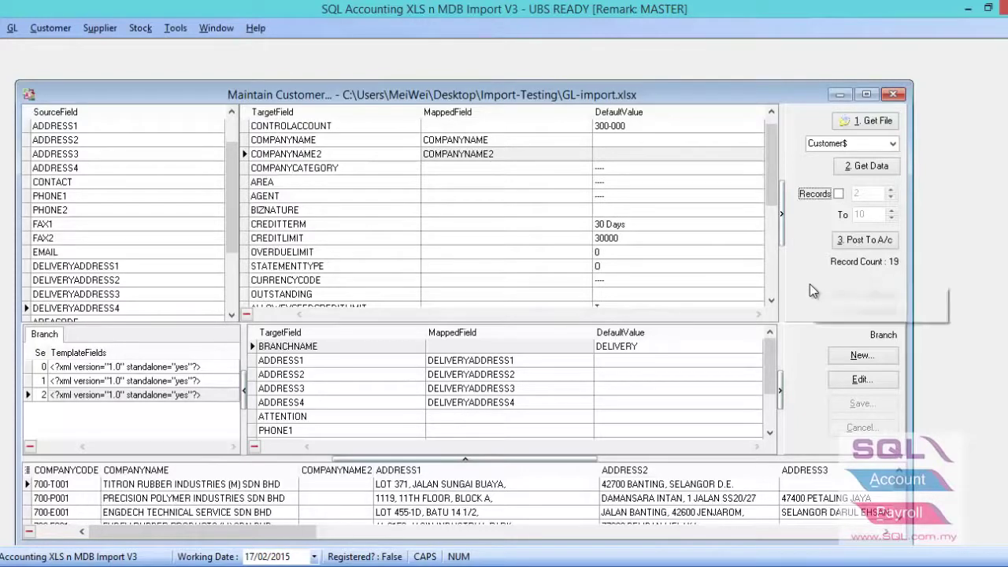
# Save the current import mapping settings via A. Save Setting
pyautogui.rightClick(809, 284)
pyautogui.click(840, 294)
pyautogui.click(501, 329)
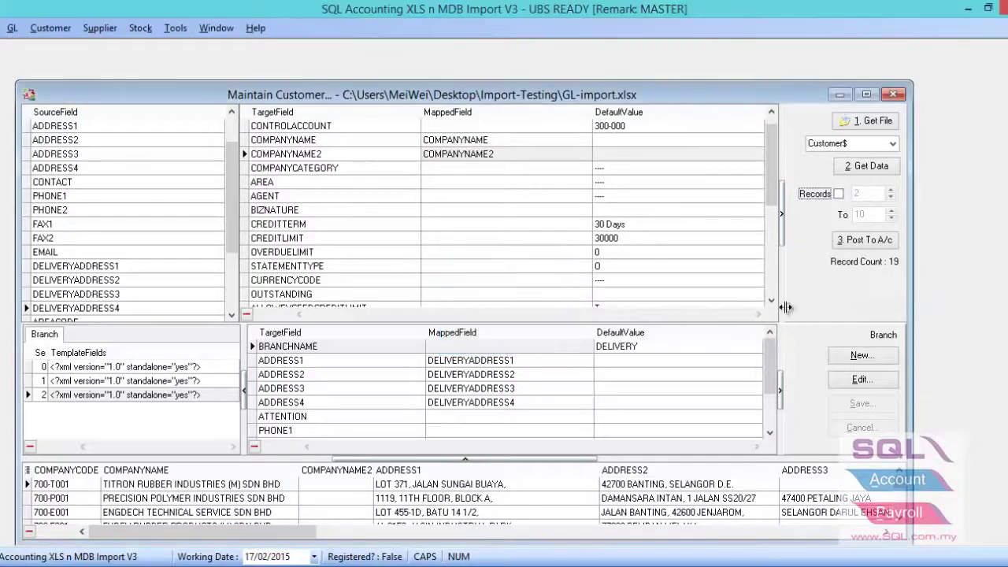
# Post all 19 customer records into the SQL Accounting accounts
pyautogui.rightClick(797, 293)
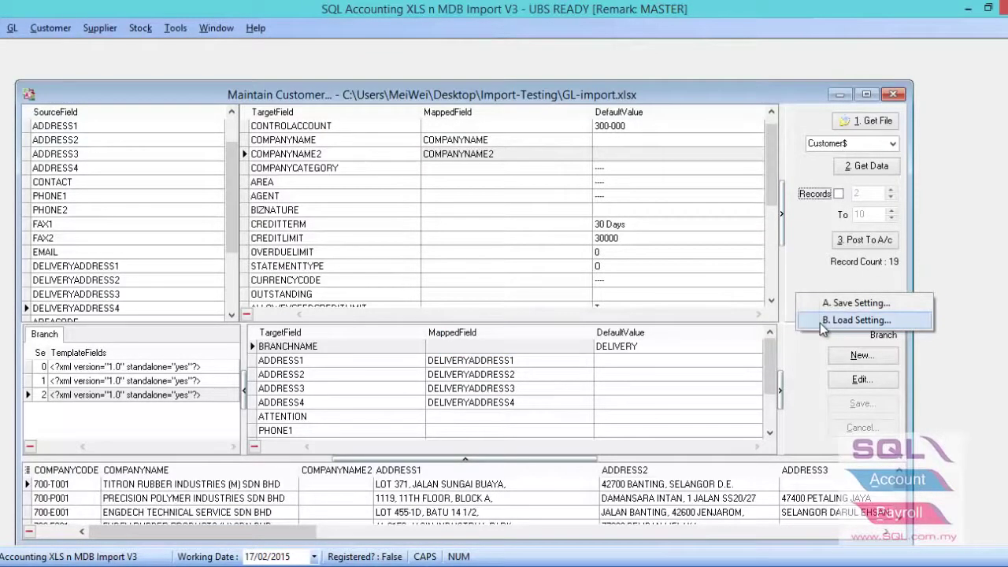
pyautogui.click(796, 271)
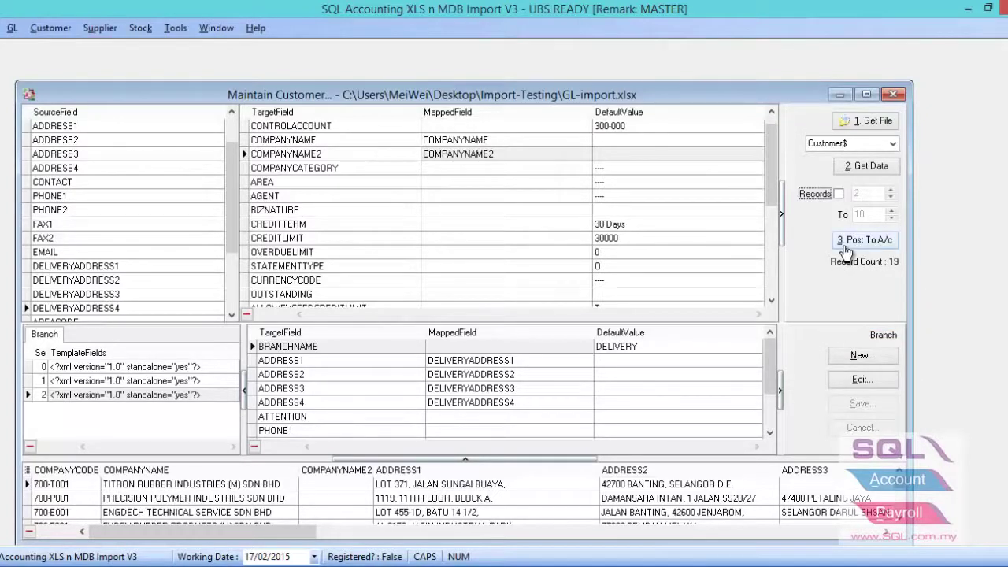
pyautogui.click(847, 247)
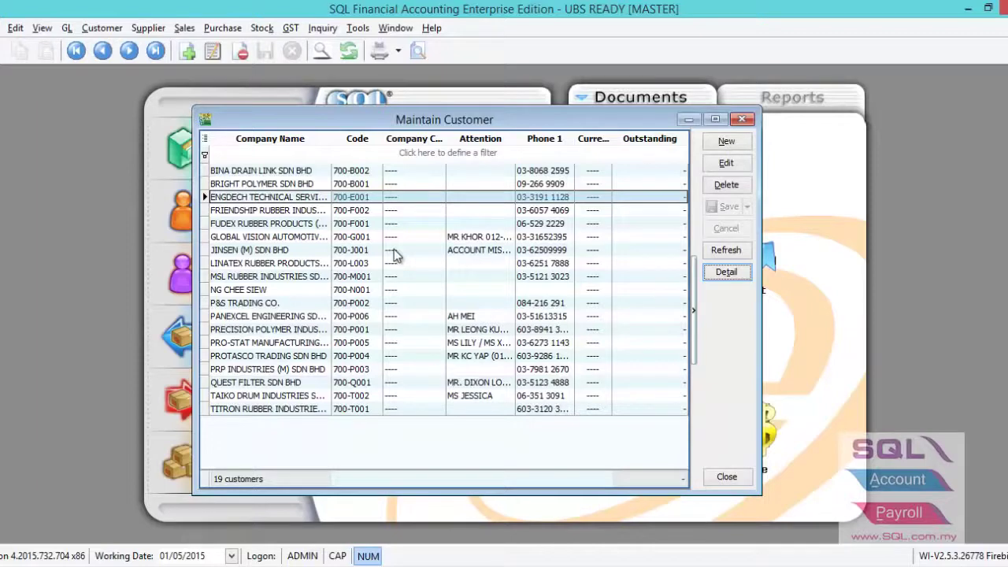
# Open ENGDECH TECHNICAL SERVICE SDN BHD and check its DELIVERY and BILLING branch rows
pyautogui.doubleClick(304, 197)
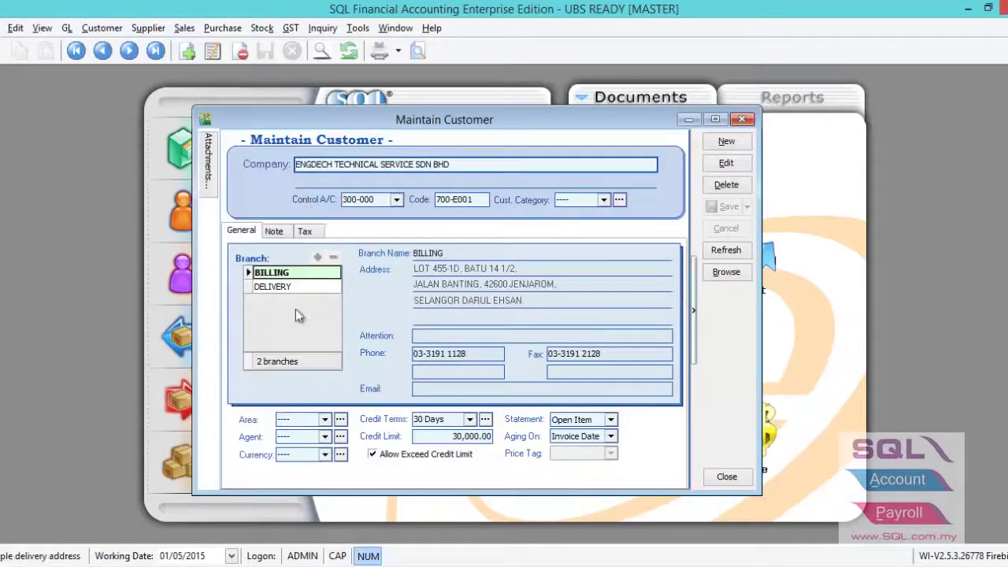
pyautogui.click(285, 286)
pyautogui.click(282, 273)
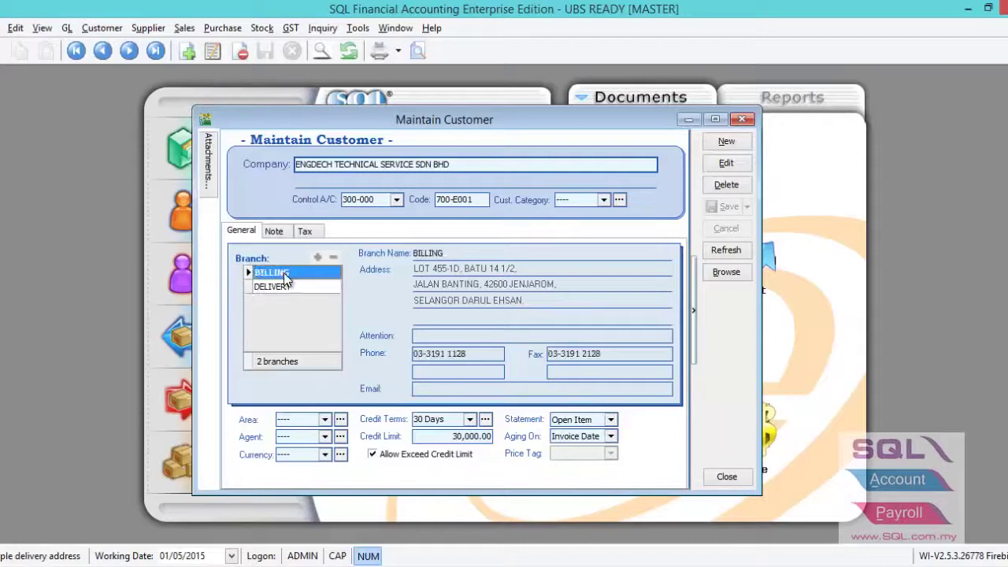